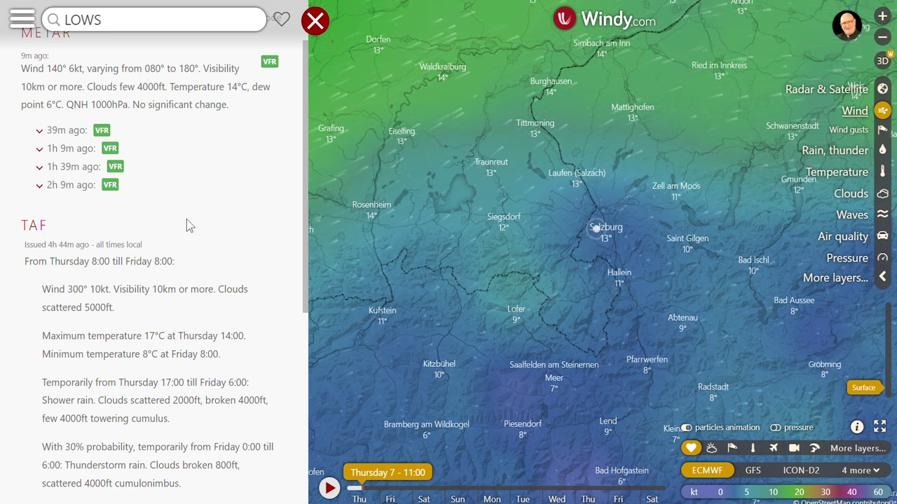
- Read the current METAR report for LOWS
{"action": "scroll", "coordinate": [157, 94], "scroll_direction": "up", "scroll_amount": 1}
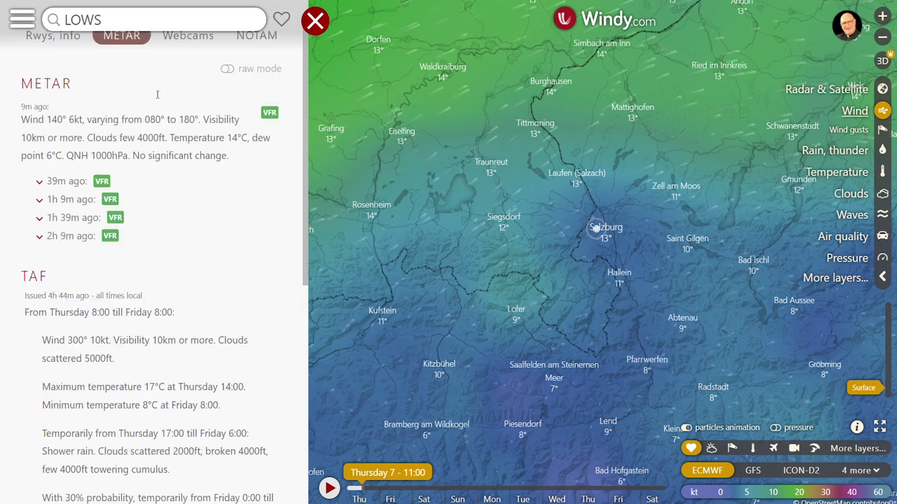
{"action": "left_click", "coordinate": [45, 66]}
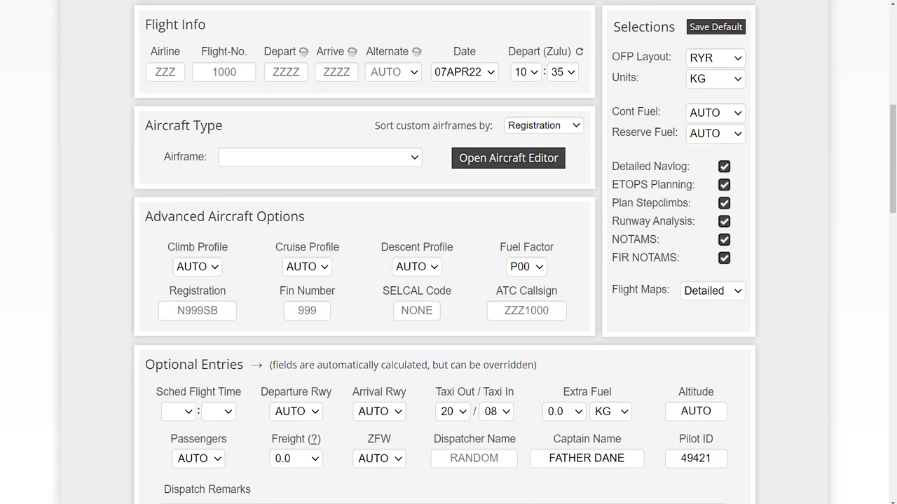
- In SimBrief's flight info, enter airline RYR, flight number 186, departure airport LSZB and arrival airport LOWS
{"action": "left_click", "coordinate": [154, 71]}
{"action": "type", "text": "RYR"}
{"action": "left_click", "coordinate": [220, 73]}
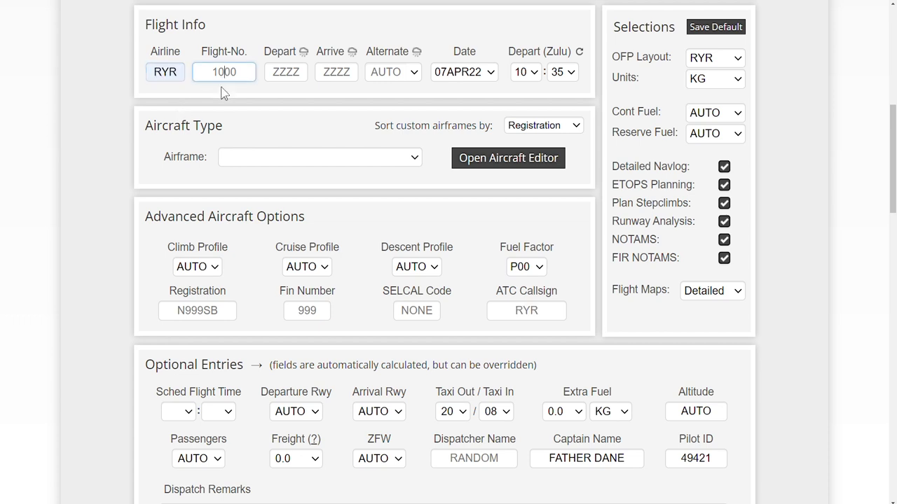
{"action": "type", "text": "186"}
{"action": "left_click", "coordinate": [281, 73]}
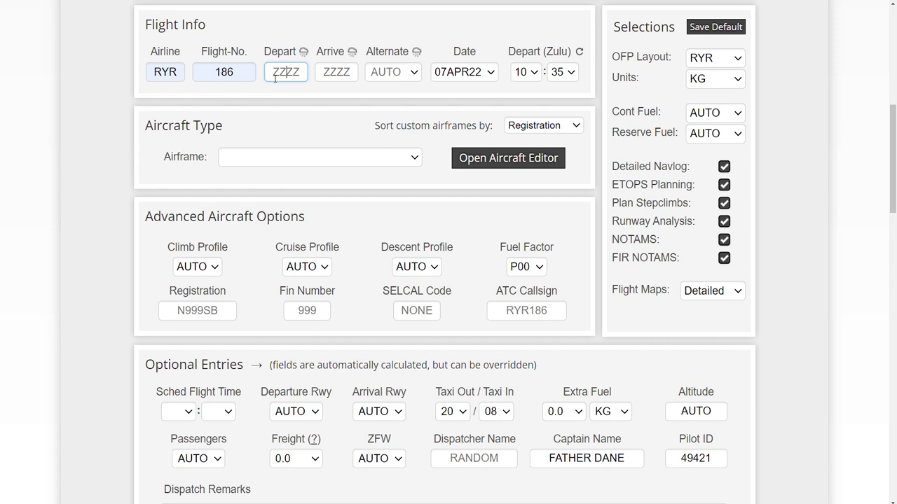
{"action": "type", "text": "LSZB"}
{"action": "key", "text": "Tab"}
{"action": "type", "text": "LOWS"}
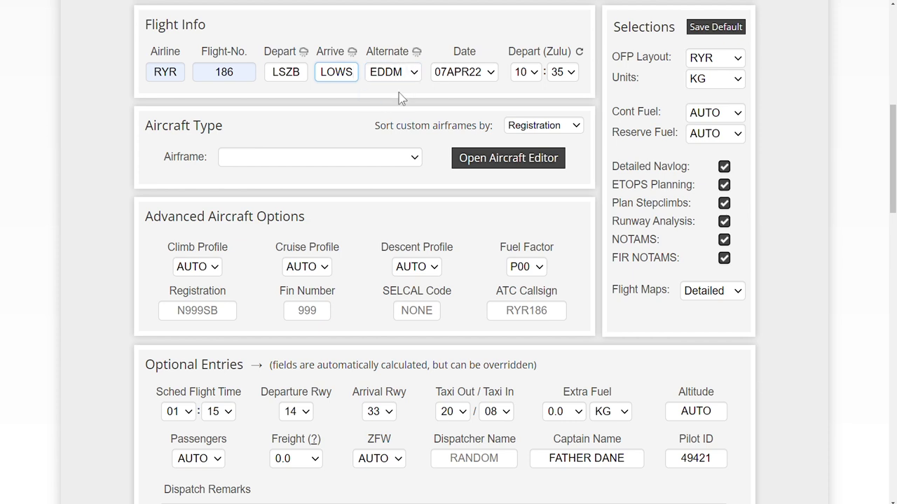
- Select the EI-ENI B737-800 [RYANAIR 186] airframe and check its registration in the advanced aircraft options
{"action": "left_click", "coordinate": [416, 160]}
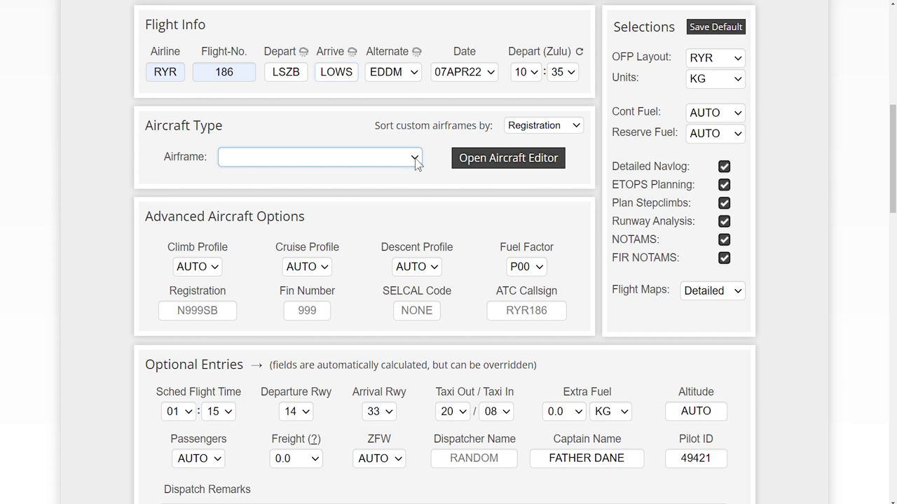
{"action": "left_click", "coordinate": [358, 196]}
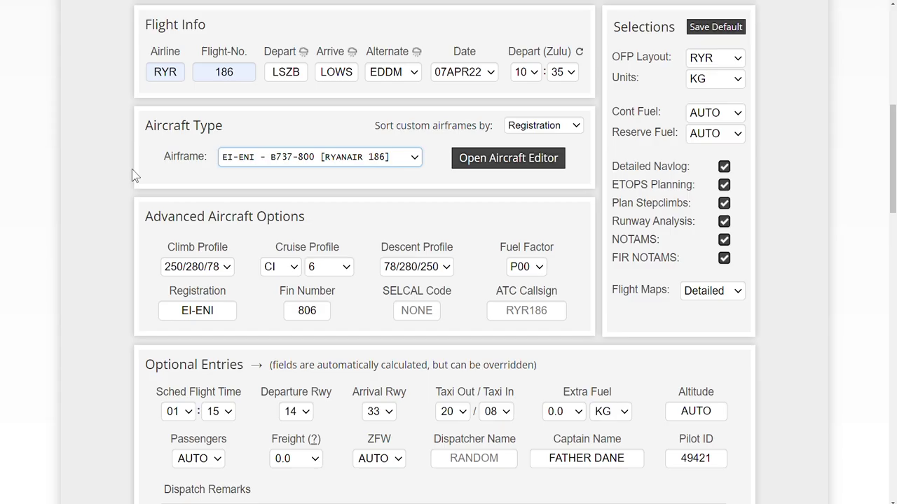
{"action": "scroll", "coordinate": [104, 161], "scroll_direction": "down", "scroll_amount": 2}
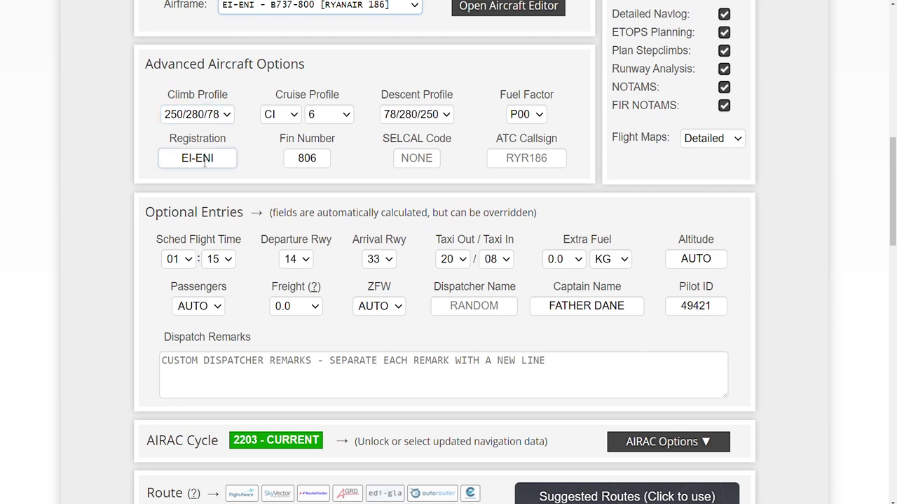
{"action": "left_click_drag", "start_coordinate": [226, 157], "coordinate": [175, 165]}
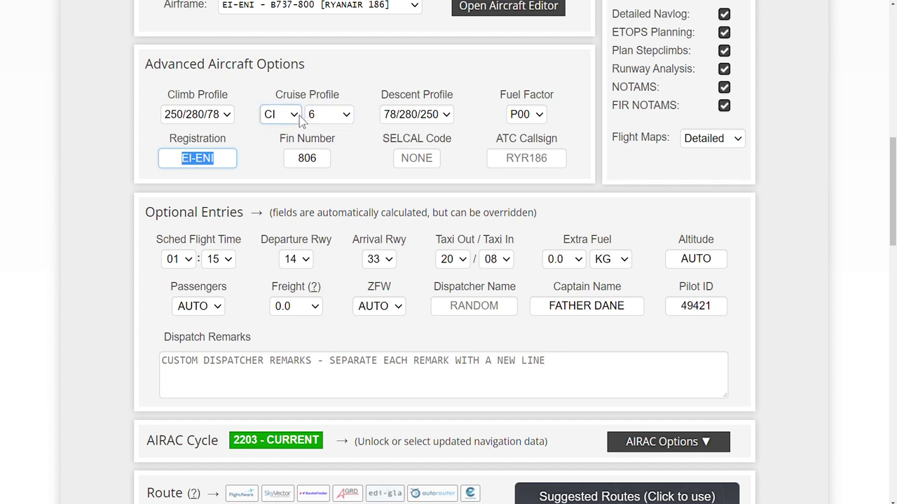
{"action": "left_click", "coordinate": [97, 169]}
- In the optional entries, set the passengers to FULL and the freight to 1.0
{"action": "scroll", "coordinate": [108, 165], "scroll_direction": "down", "scroll_amount": 2}
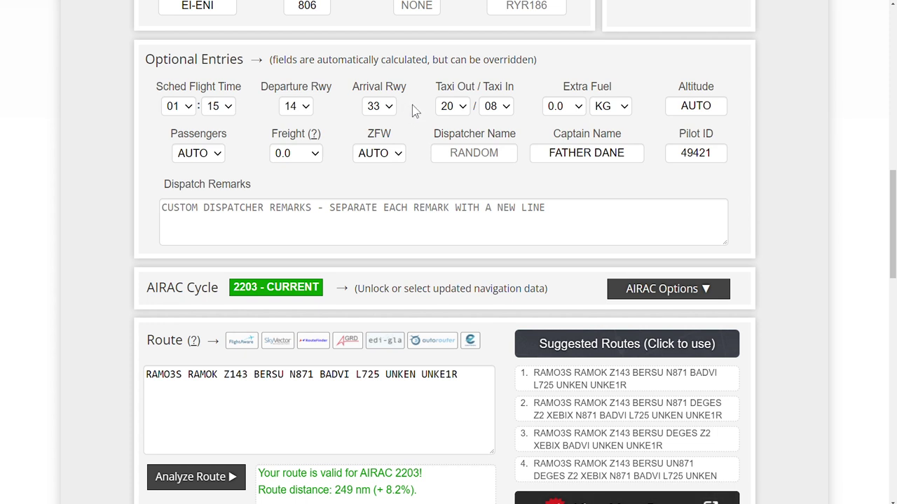
{"action": "left_click", "coordinate": [210, 152]}
{"action": "left_click", "coordinate": [214, 180]}
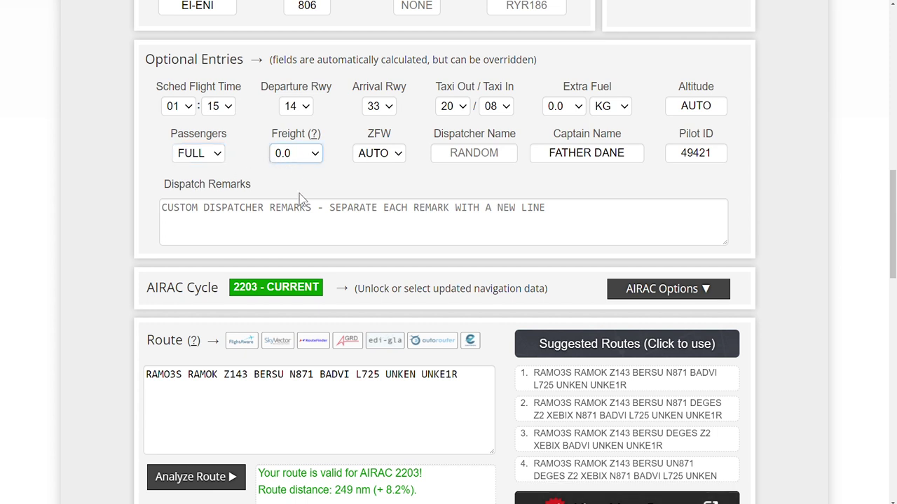
{"action": "key", "text": "Down"}
{"action": "left_click", "coordinate": [265, 183]}
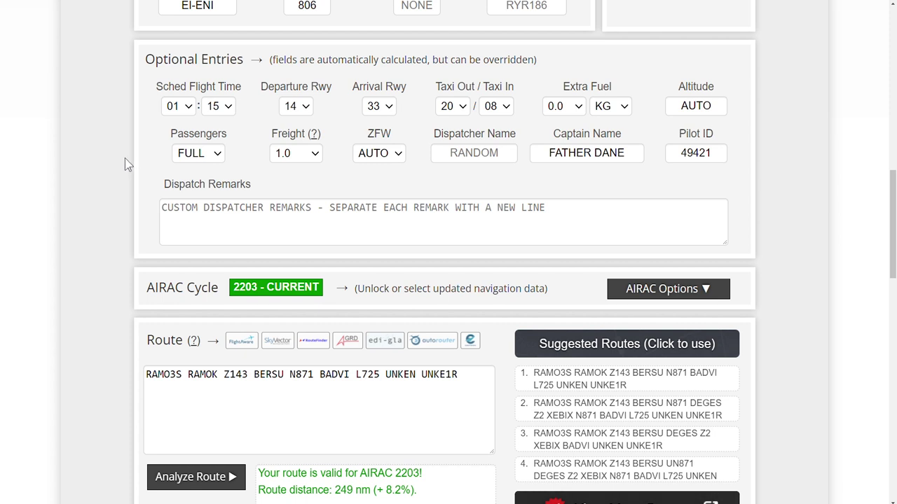
- Examine the proposed route string and its course on the map from LSZB to LOWS
{"action": "scroll", "coordinate": [125, 158], "scroll_direction": "down", "scroll_amount": 1}
{"action": "scroll", "coordinate": [125, 164], "scroll_direction": "down", "scroll_amount": 1}
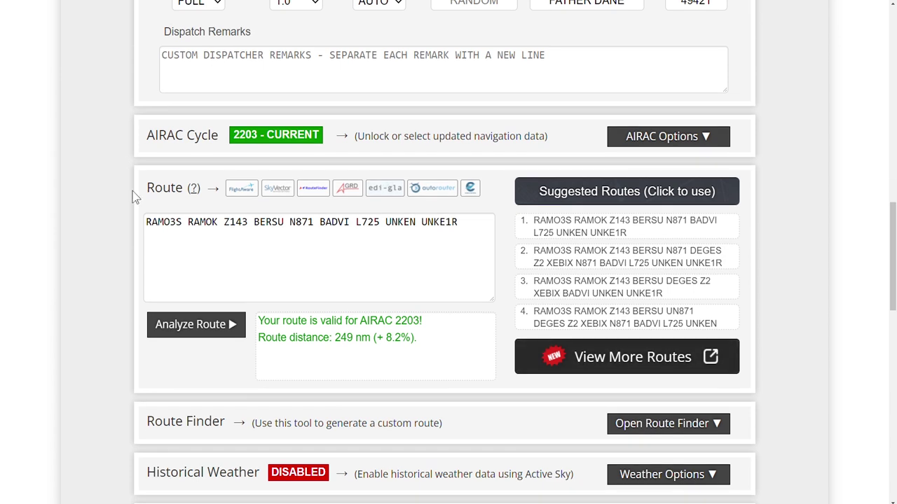
{"action": "left_click_drag", "start_coordinate": [466, 233], "coordinate": [165, 230]}
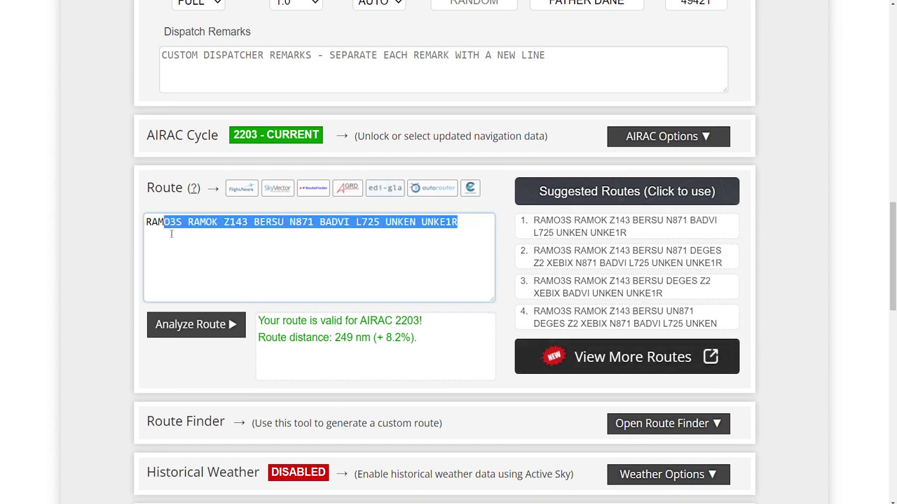
{"action": "double_click", "coordinate": [170, 231]}
{"action": "left_click", "coordinate": [292, 223]}
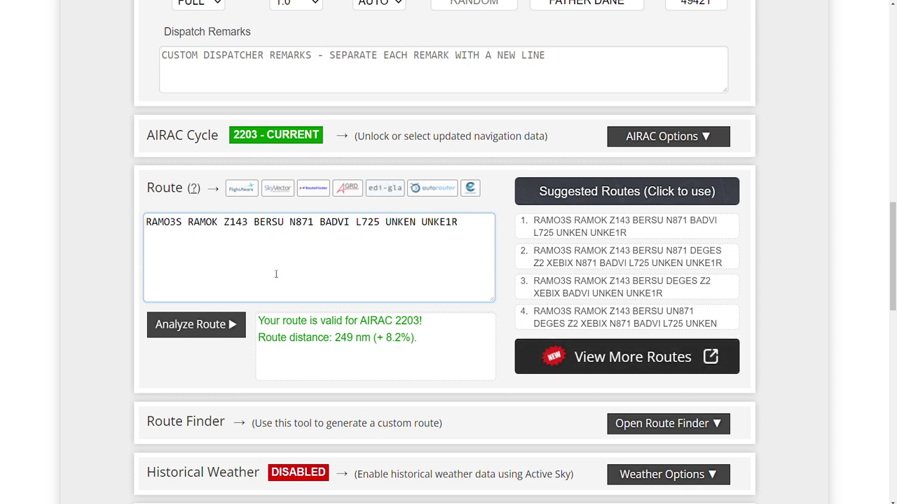
{"action": "scroll", "coordinate": [108, 247], "scroll_direction": "down", "scroll_amount": 1}
{"action": "scroll", "coordinate": [109, 253], "scroll_direction": "down", "scroll_amount": 1}
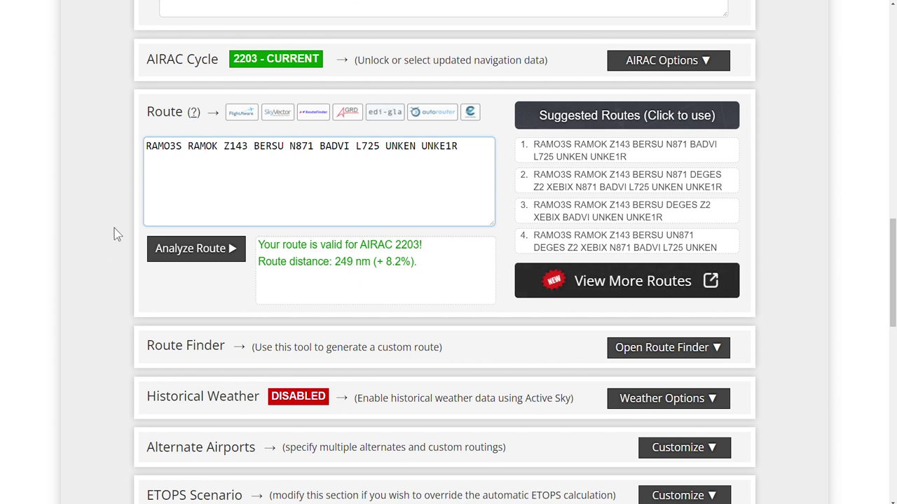
{"action": "scroll", "coordinate": [114, 231], "scroll_direction": "down", "scroll_amount": 2}
{"action": "scroll", "coordinate": [115, 237], "scroll_direction": "down", "scroll_amount": 5}
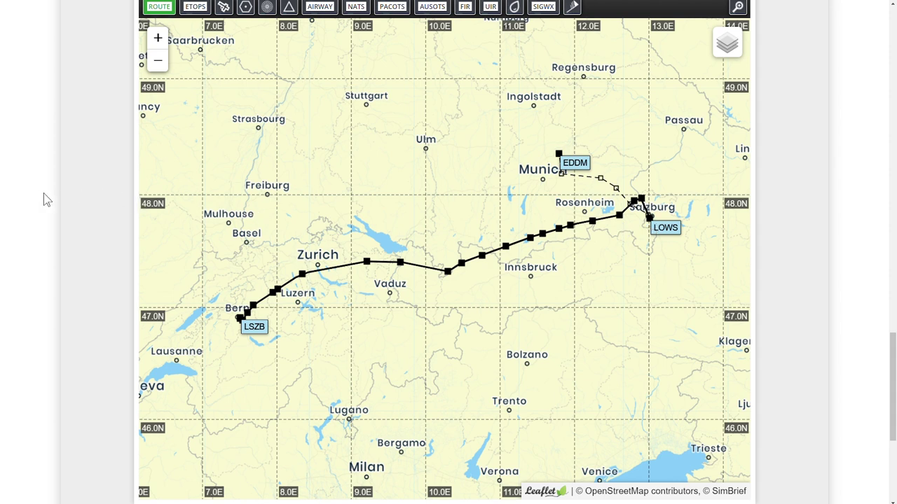
- Save the flight options and generate the flight plan, agreeing to overwrite any previously generated plan
{"action": "scroll", "coordinate": [44, 199], "scroll_direction": "up", "scroll_amount": 13}
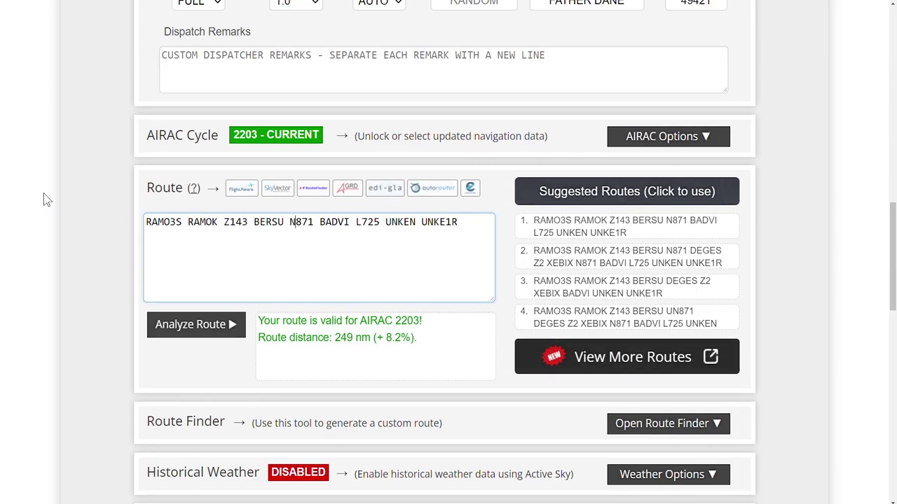
{"action": "scroll", "coordinate": [44, 199], "scroll_direction": "up", "scroll_amount": 4}
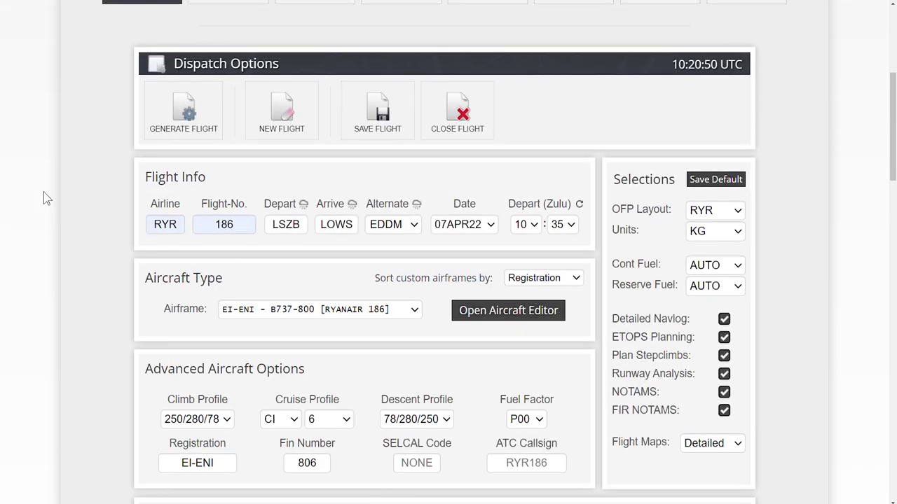
{"action": "left_click", "coordinate": [371, 106]}
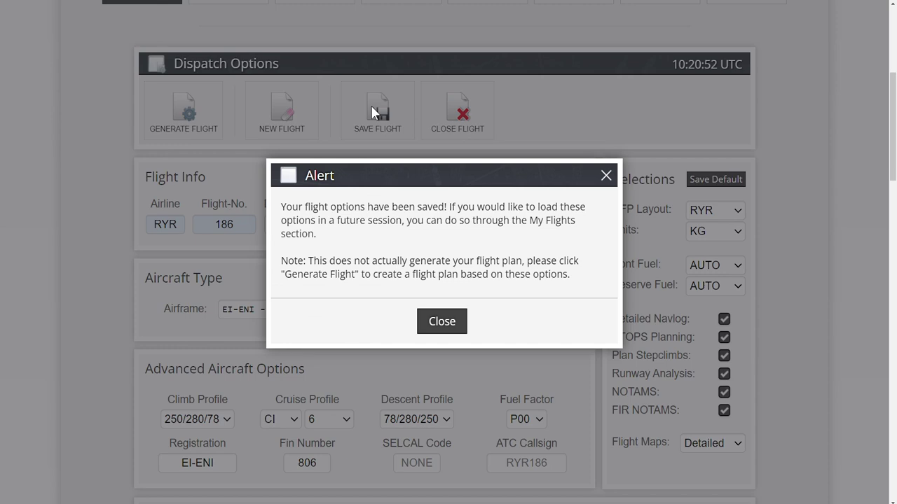
{"action": "left_click", "coordinate": [454, 323]}
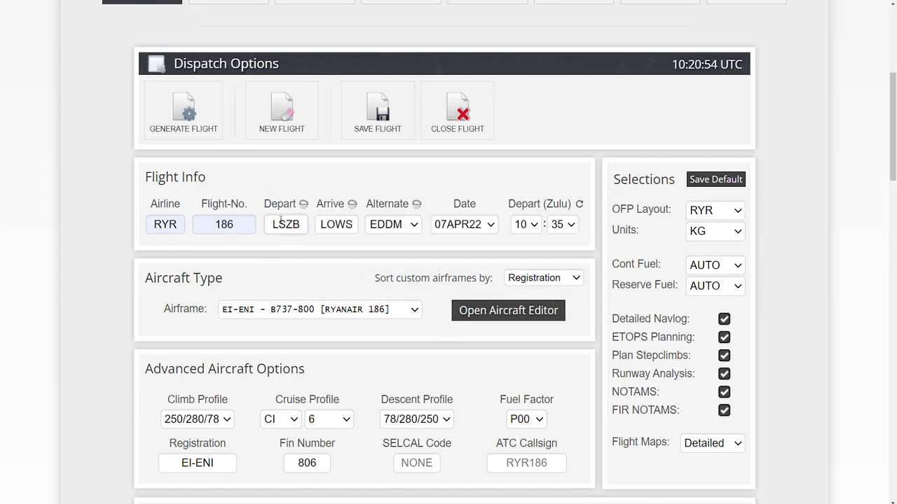
{"action": "left_click", "coordinate": [174, 110]}
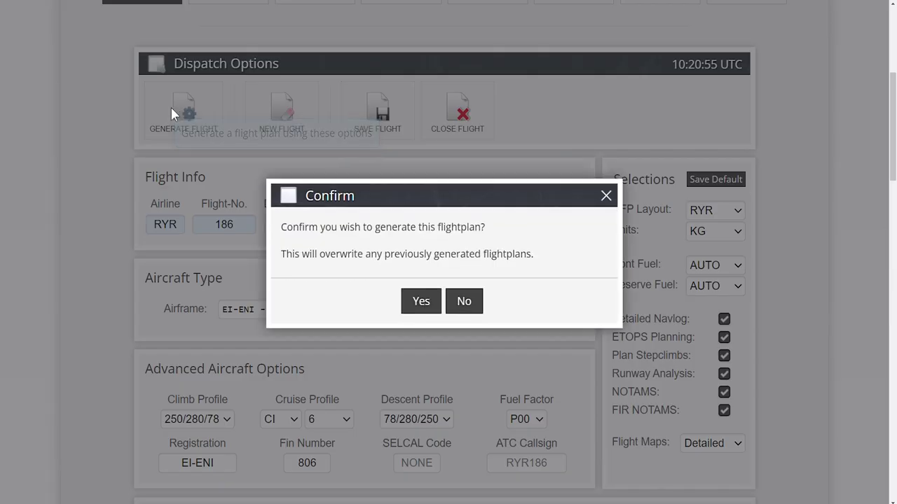
{"action": "left_click", "coordinate": [421, 303]}
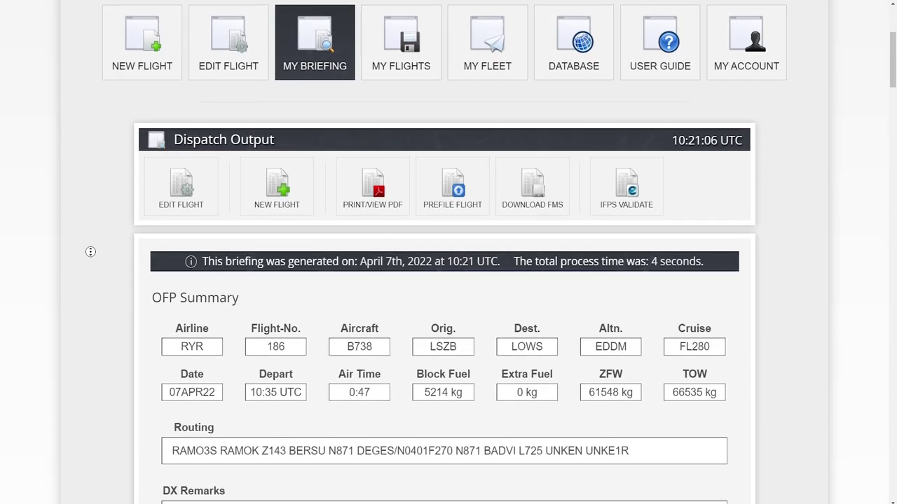
- Review the generated briefing's OFP summary and route map, continuing to the paperwork preview
{"action": "scroll", "coordinate": [91, 251], "scroll_direction": "down", "scroll_amount": 3}
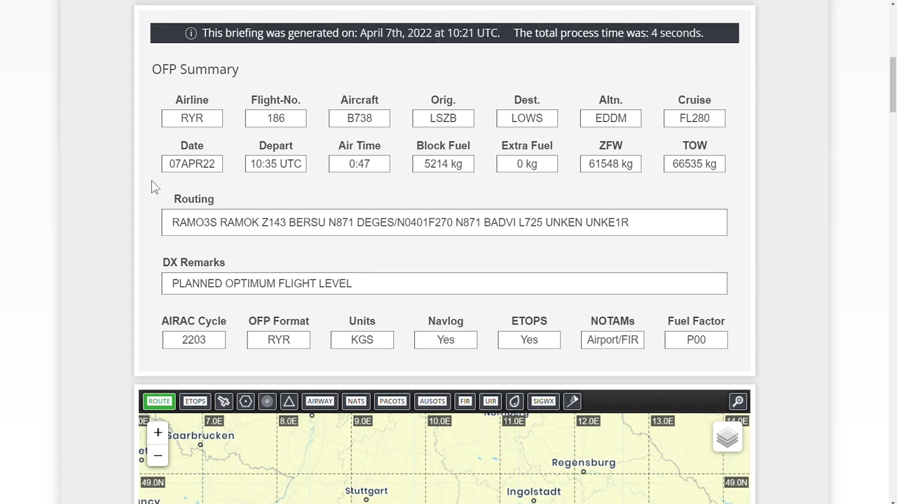
{"action": "scroll", "coordinate": [112, 198], "scroll_direction": "down", "scroll_amount": 3}
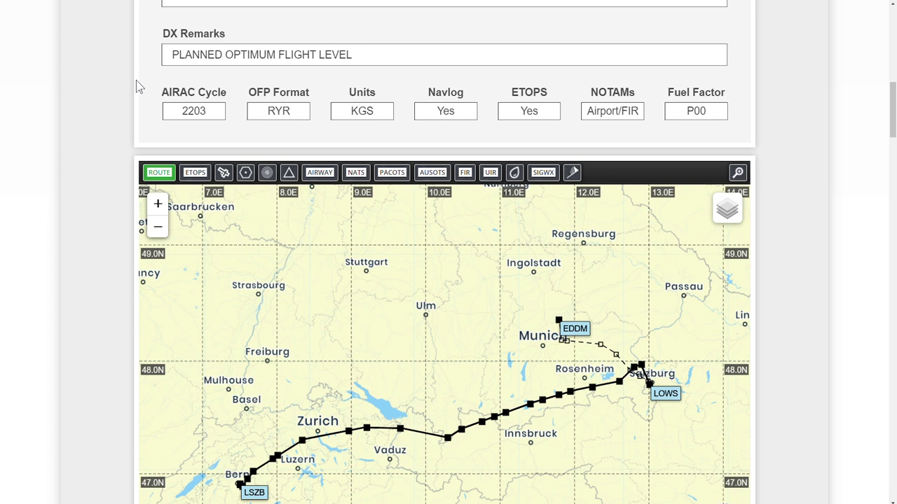
{"action": "scroll", "coordinate": [79, 101], "scroll_direction": "down", "scroll_amount": 8}
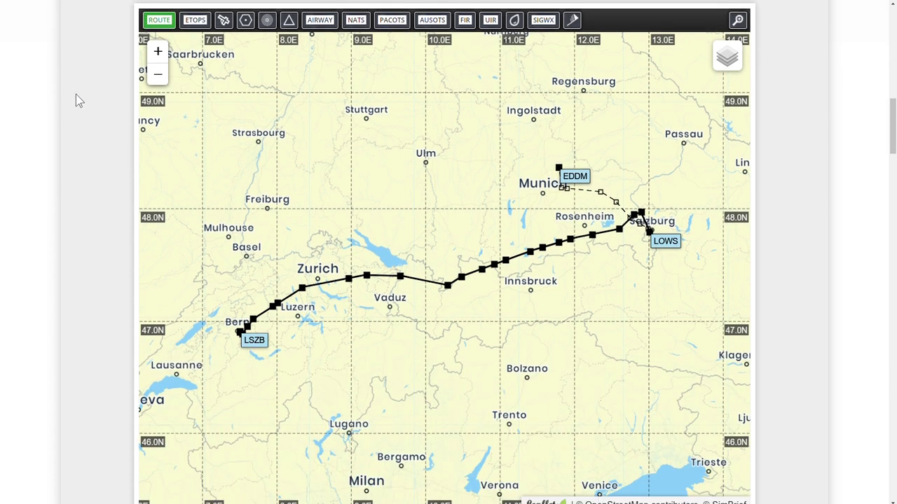
{"action": "scroll", "coordinate": [75, 95], "scroll_direction": "down", "scroll_amount": 1}
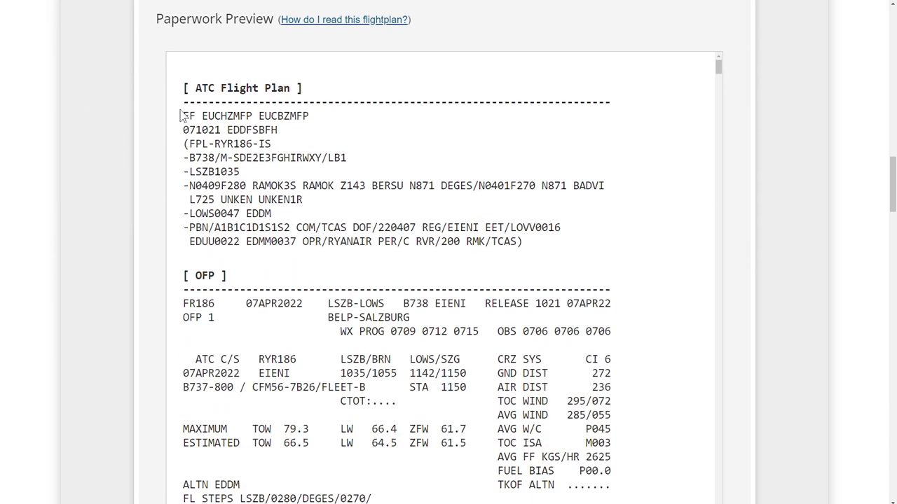
- Examine the callsign, cruise level, routing and alternate airport in the ATC flight plan section
{"action": "double_click", "coordinate": [234, 145]}
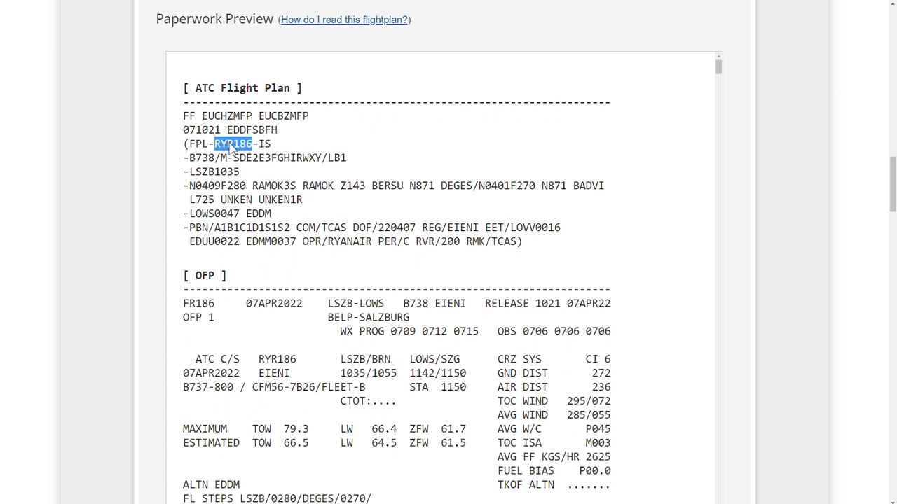
{"action": "left_click", "coordinate": [243, 182]}
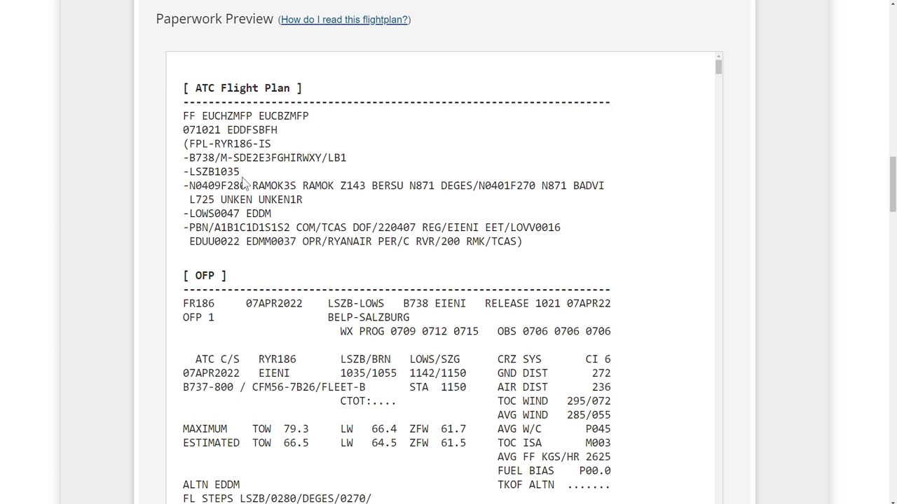
{"action": "left_click_drag", "start_coordinate": [248, 188], "coordinate": [220, 187]}
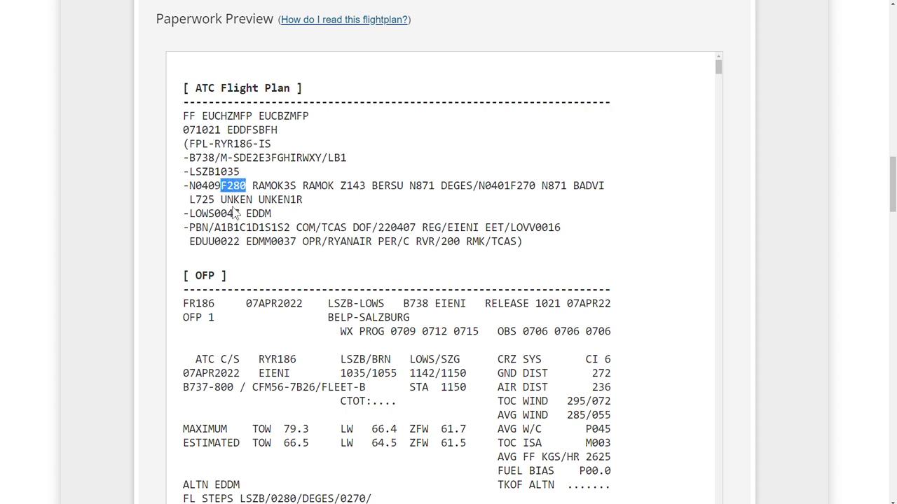
{"action": "left_click", "coordinate": [261, 186]}
{"action": "left_click_drag", "start_coordinate": [254, 188], "coordinate": [304, 204]}
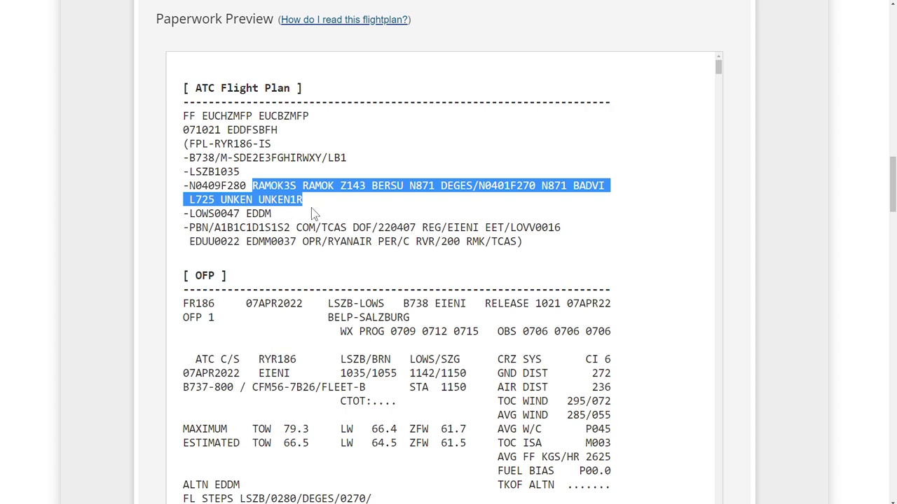
{"action": "double_click", "coordinate": [261, 216]}
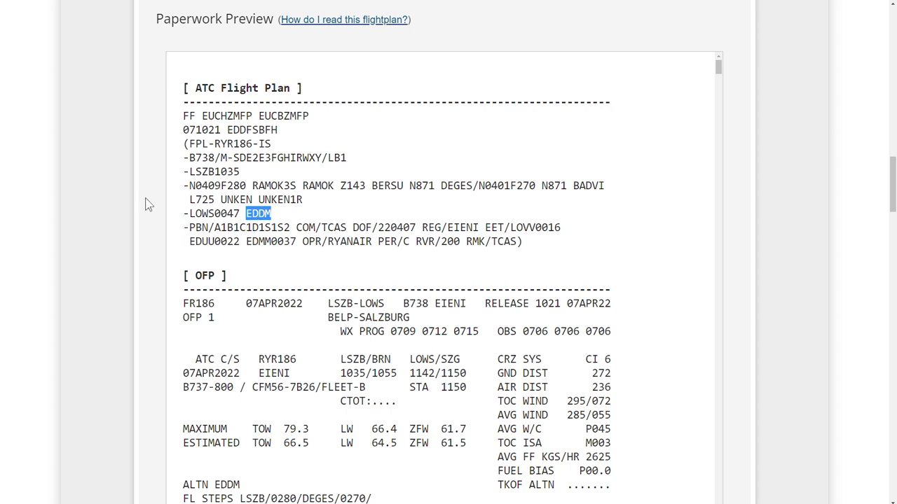
- Check the cost index and average wind in the OFP section of the paperwork preview
{"action": "scroll", "coordinate": [147, 195], "scroll_direction": "down", "scroll_amount": 5}
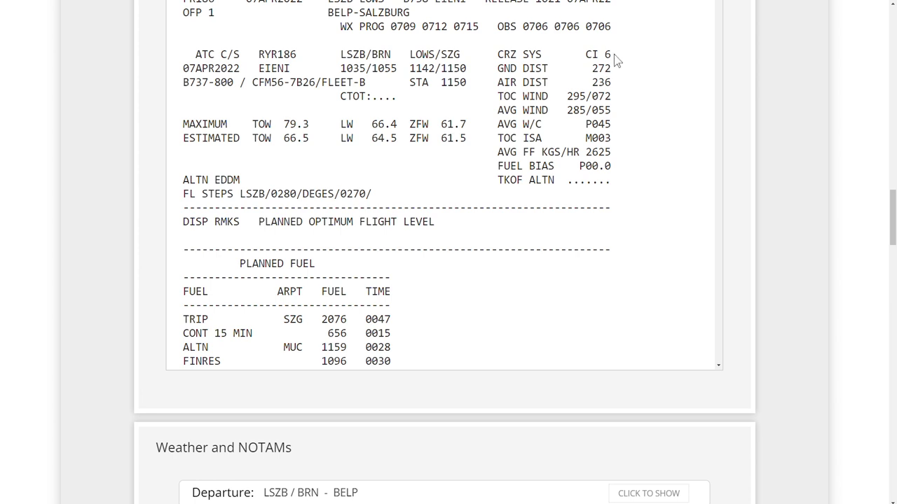
{"action": "left_click_drag", "start_coordinate": [614, 61], "coordinate": [591, 62]}
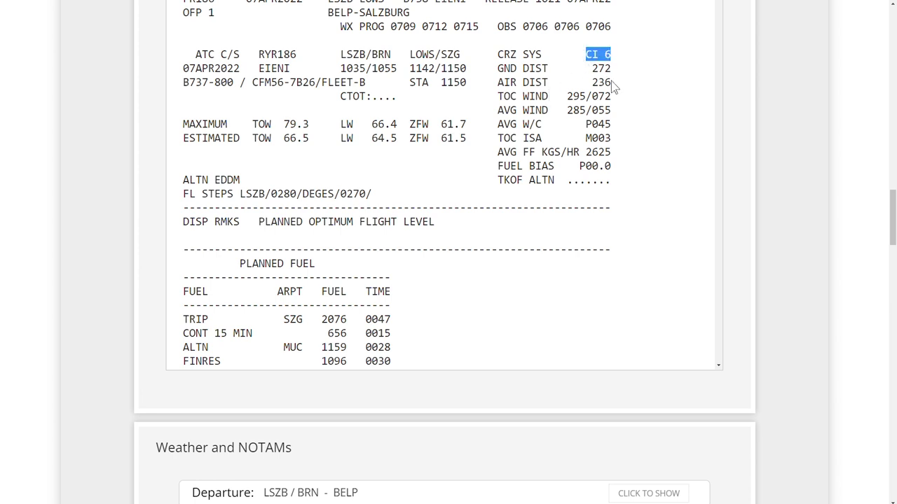
{"action": "left_click_drag", "start_coordinate": [614, 113], "coordinate": [504, 119]}
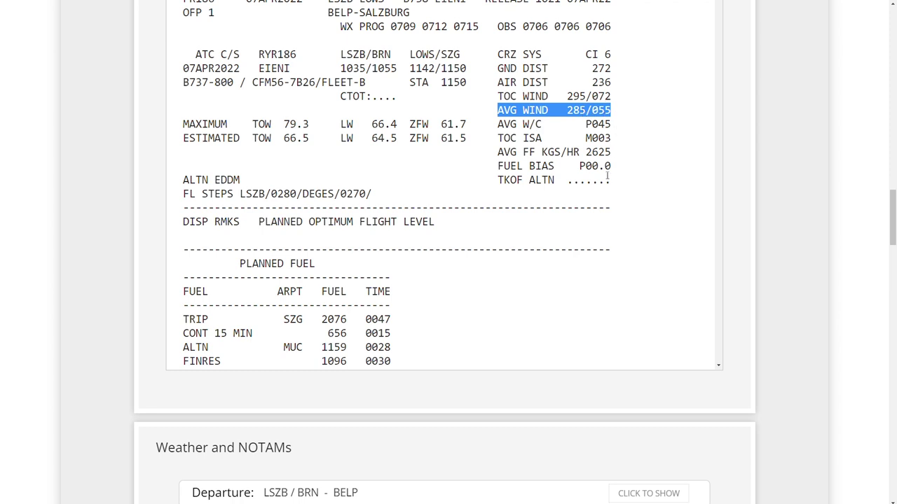
- Check the block fuel in the planned fuel table and the reserves and trip+taxi figures under FMC INFO
{"action": "scroll", "coordinate": [625, 131], "scroll_direction": "down", "scroll_amount": 5}
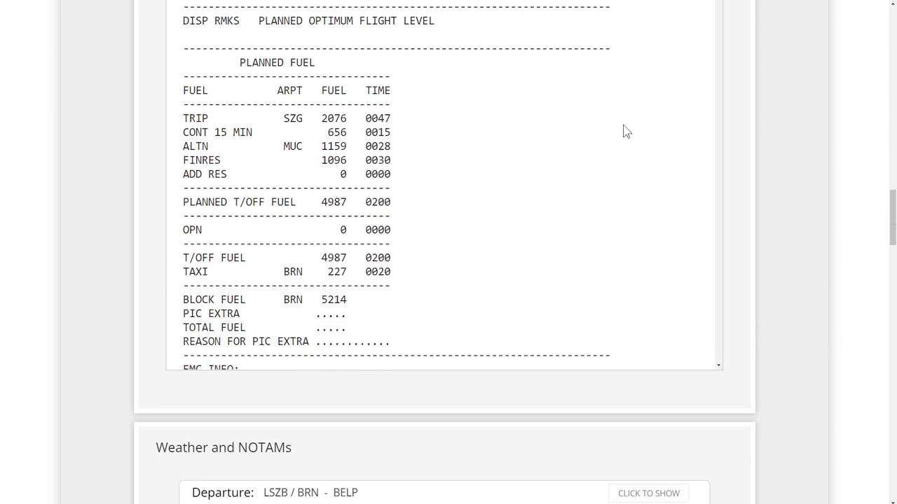
{"action": "scroll", "coordinate": [787, 184], "scroll_direction": "up", "scroll_amount": 1}
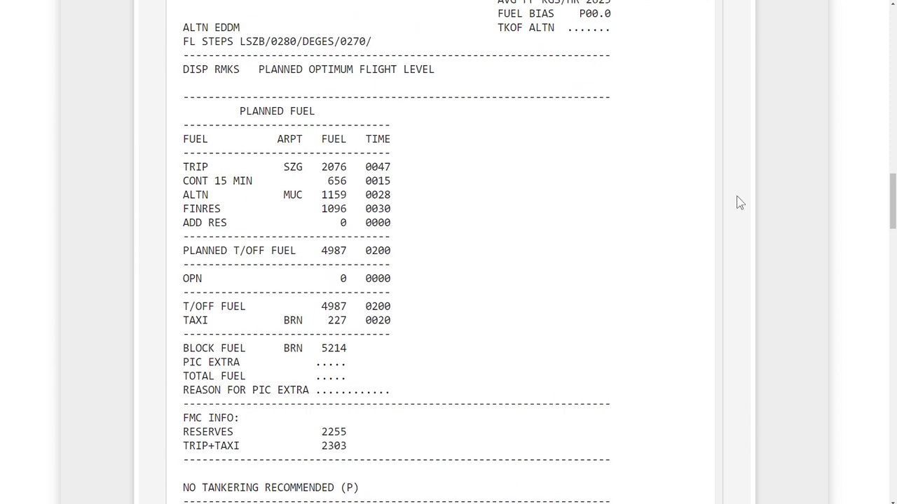
{"action": "scroll", "coordinate": [308, 280], "scroll_direction": "down", "scroll_amount": 1}
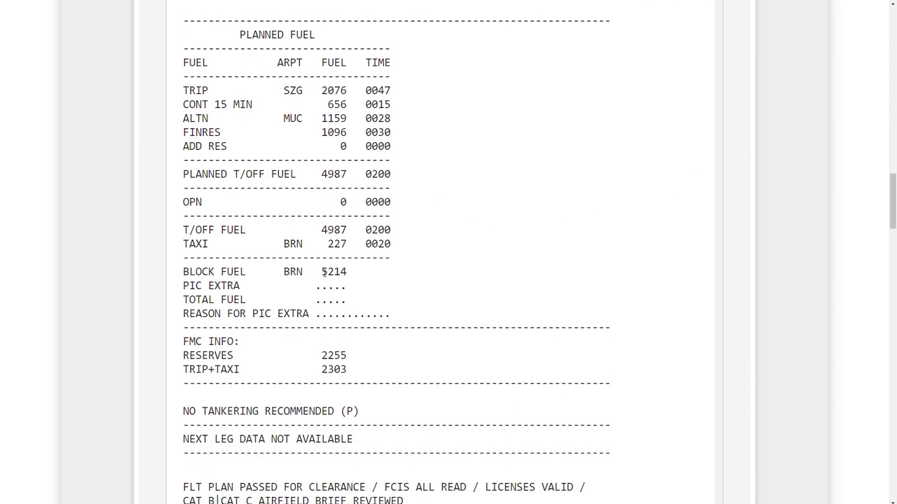
{"action": "double_click", "coordinate": [336, 272]}
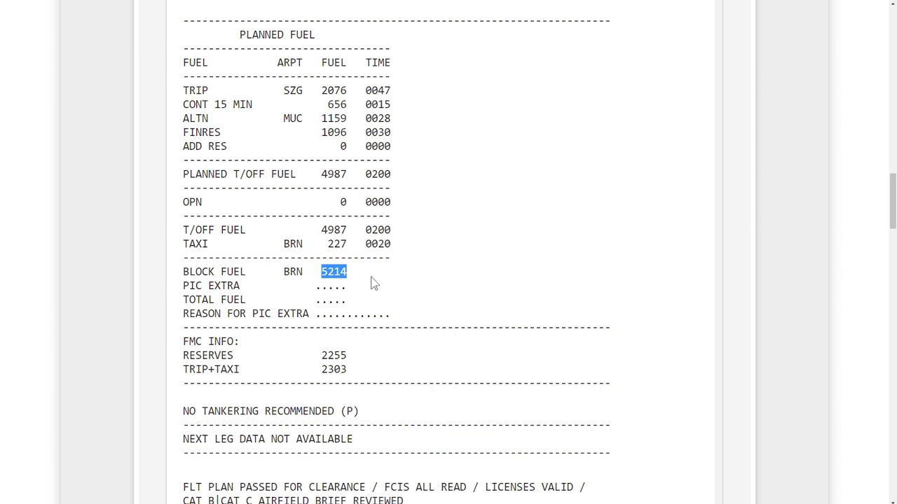
{"action": "scroll", "coordinate": [372, 281], "scroll_direction": "down", "scroll_amount": 2}
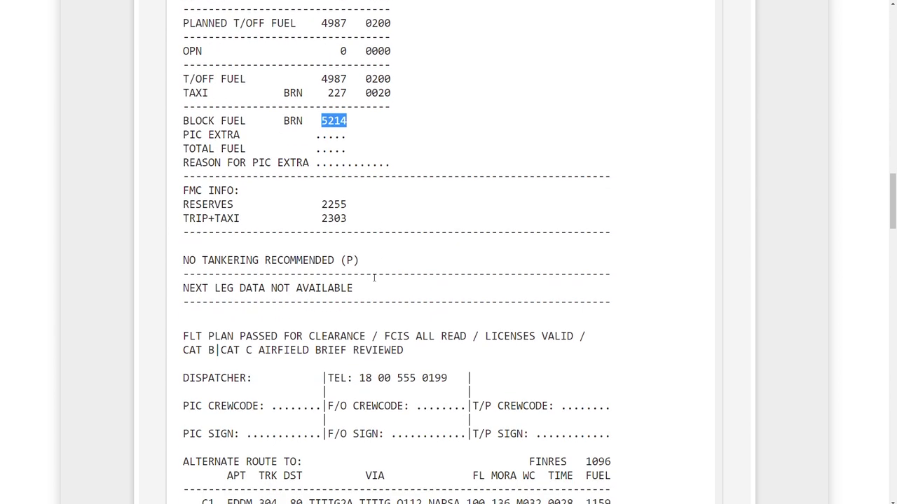
{"action": "left_click", "coordinate": [337, 208]}
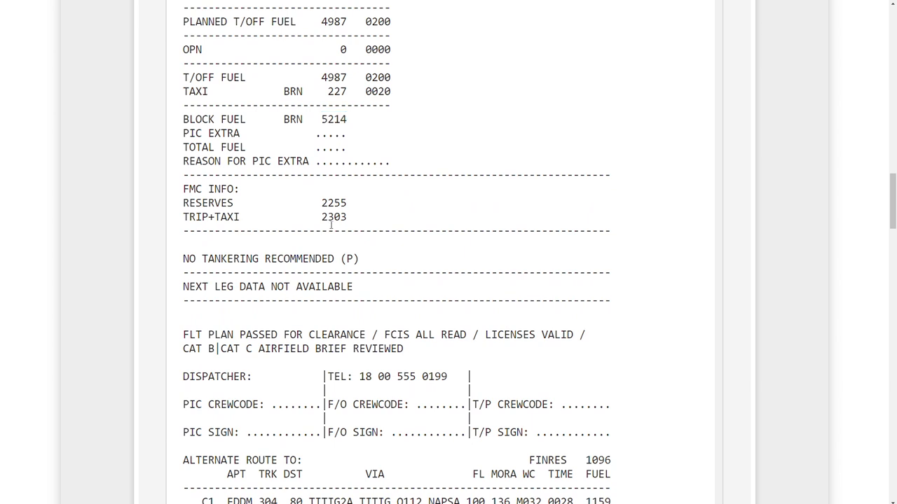
{"action": "double_click", "coordinate": [334, 220]}
{"action": "left_click", "coordinate": [372, 225]}
- Review the alternate route to EDDM and highlight the full route string in the ROUTING section
{"action": "scroll", "coordinate": [553, 203], "scroll_direction": "down", "scroll_amount": 4}
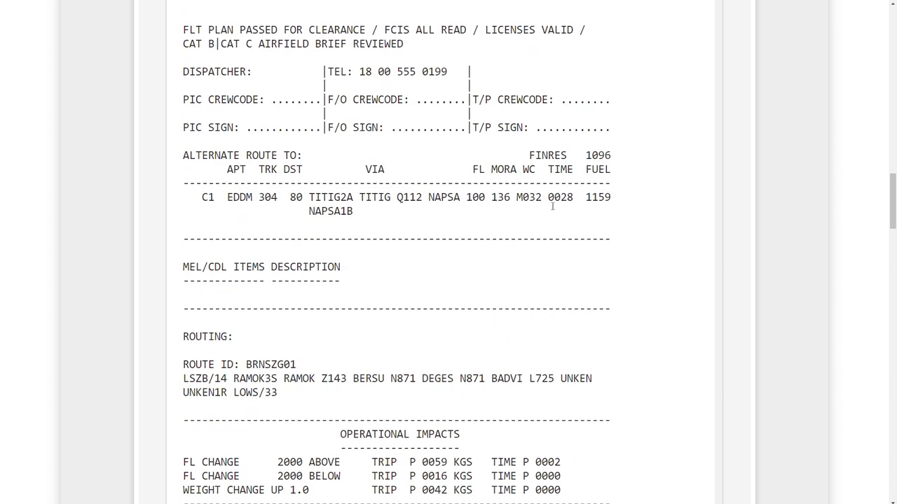
{"action": "scroll", "coordinate": [553, 206], "scroll_direction": "down", "scroll_amount": 2}
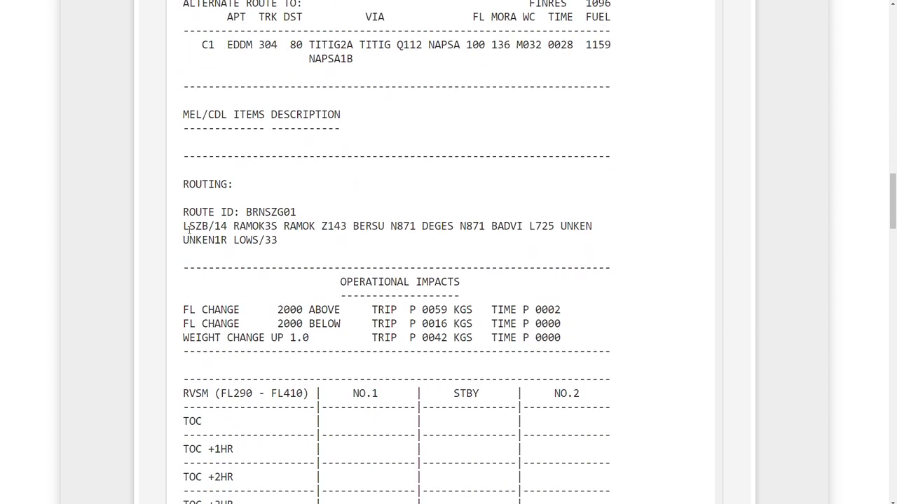
{"action": "left_click_drag", "start_coordinate": [187, 227], "coordinate": [281, 244]}
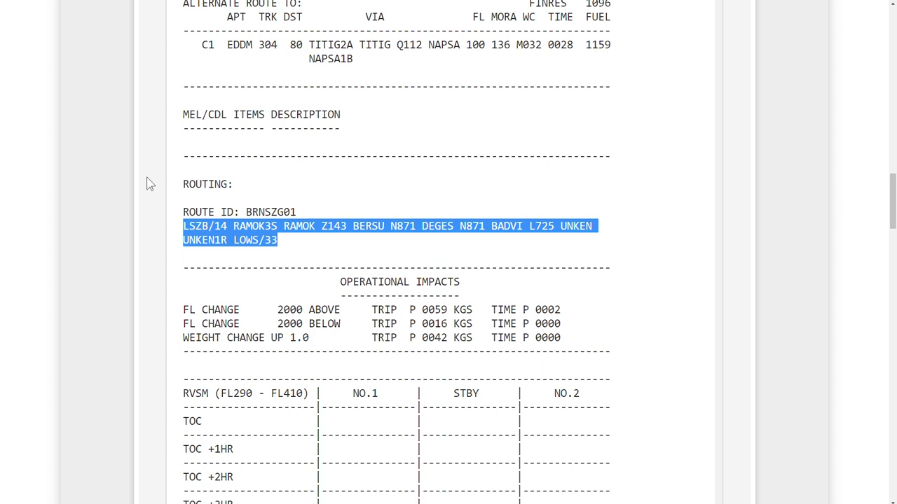
- Examine the DESCENT winds in the paperwork, highlighting the rows for levels 200, 150 and 100
{"action": "scroll", "coordinate": [147, 193], "scroll_direction": "down", "scroll_amount": 20}
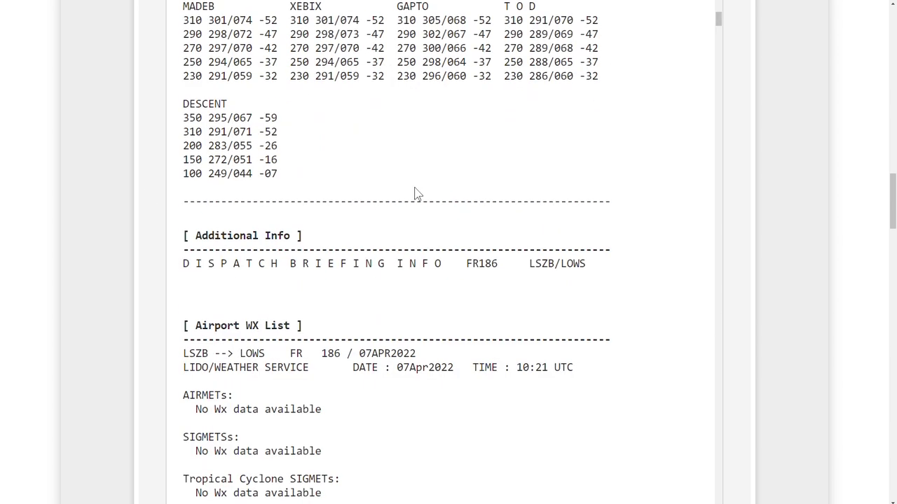
{"action": "double_click", "coordinate": [204, 107]}
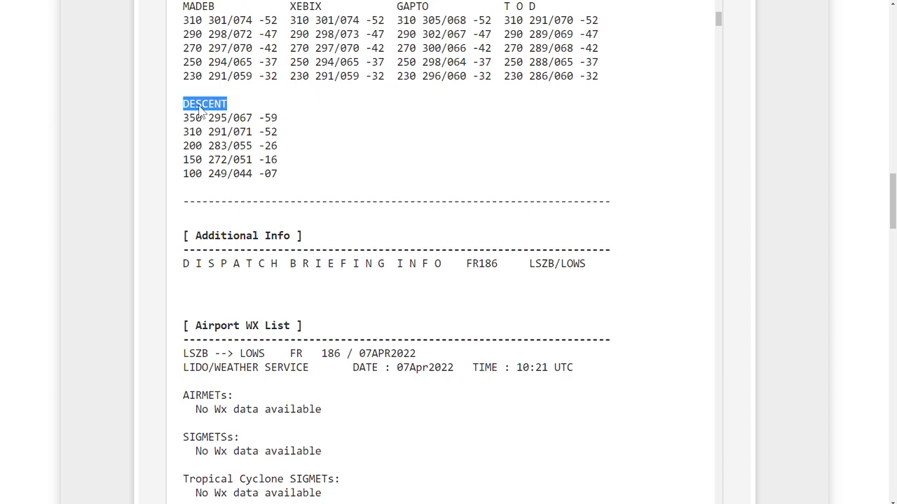
{"action": "left_click", "coordinate": [183, 147]}
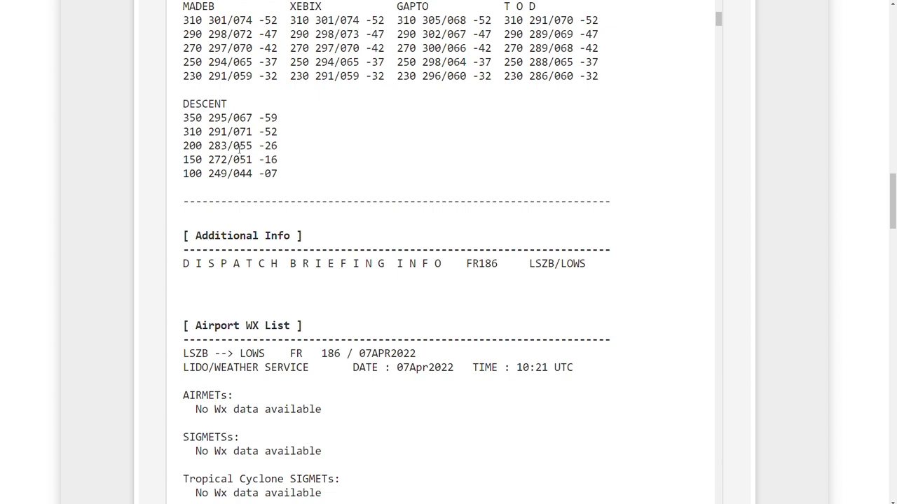
{"action": "left_click_drag", "start_coordinate": [254, 149], "coordinate": [188, 150]}
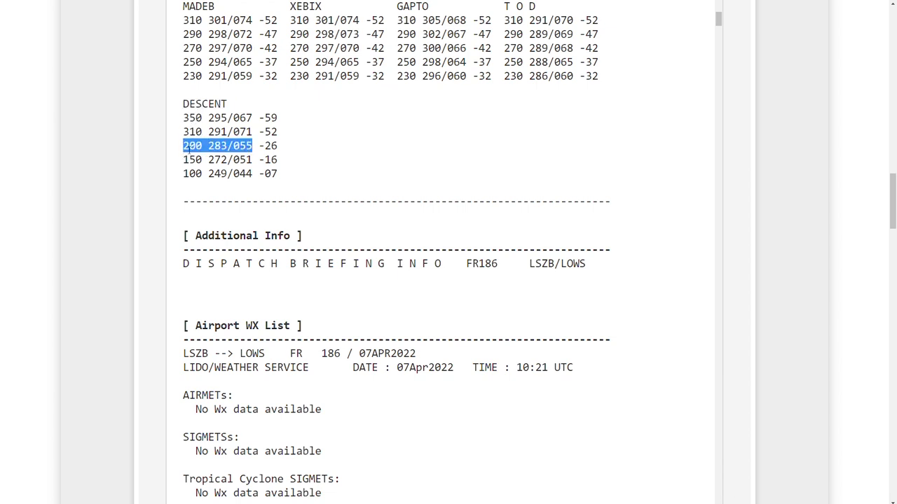
{"action": "left_click_drag", "start_coordinate": [253, 160], "coordinate": [184, 160]}
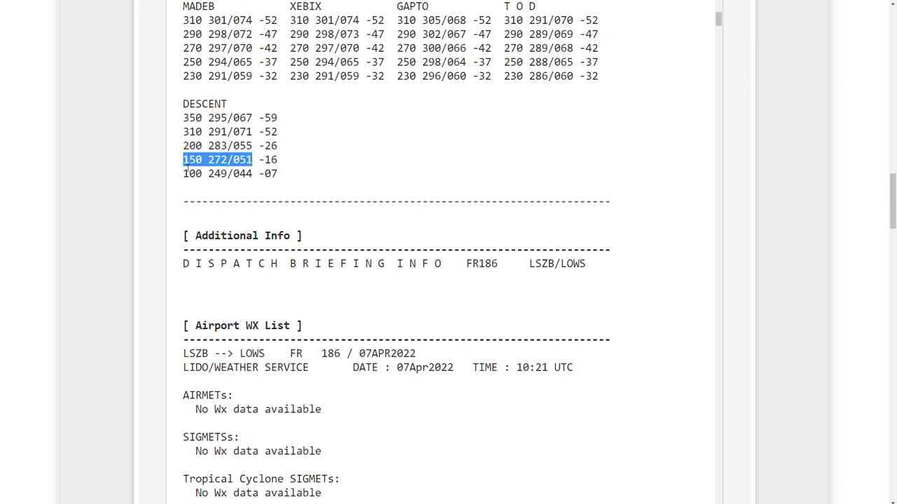
{"action": "left_click_drag", "start_coordinate": [254, 175], "coordinate": [188, 183]}
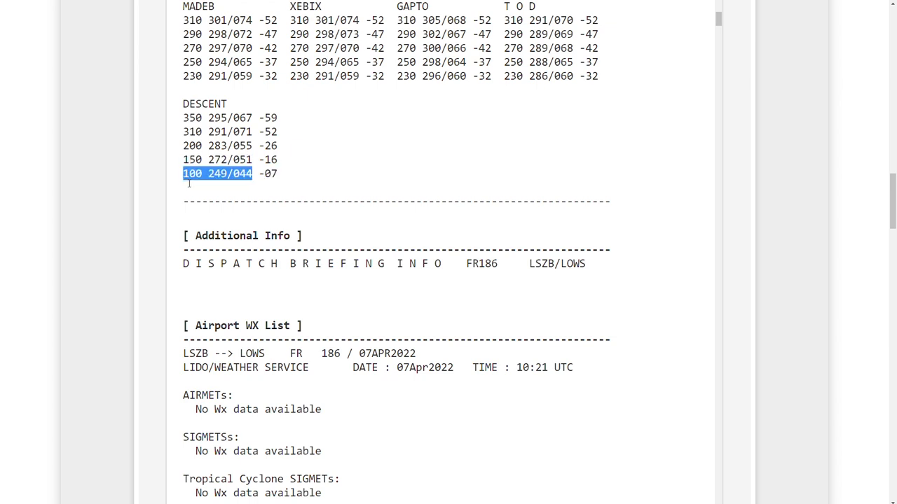
{"action": "left_click", "coordinate": [356, 173]}
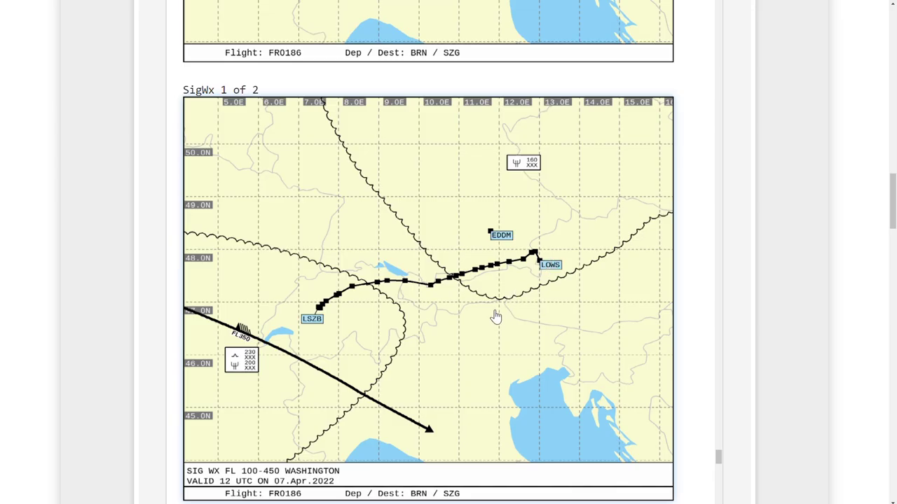
- Examine the SigWx charts and the UAD upper wind charts for weather along the LSZB to LOWS route
{"action": "scroll", "coordinate": [672, 241], "scroll_direction": "down", "scroll_amount": 1}
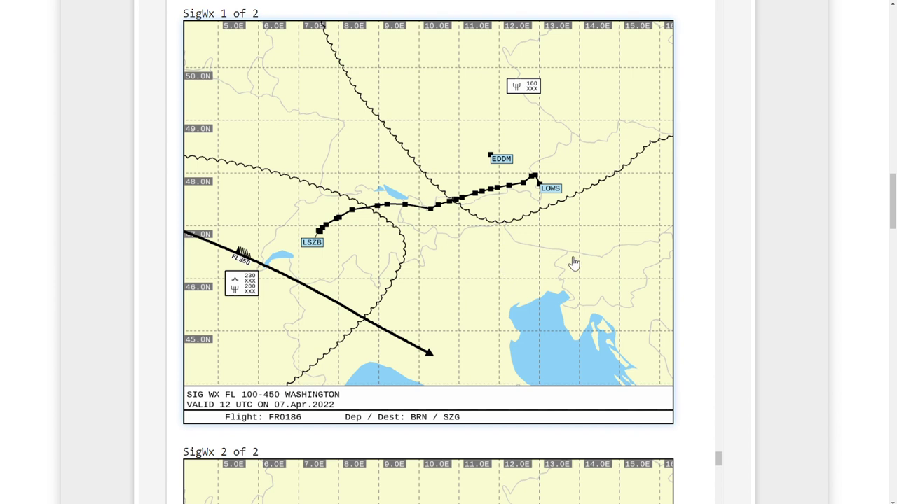
{"action": "scroll", "coordinate": [687, 219], "scroll_direction": "down", "scroll_amount": 1}
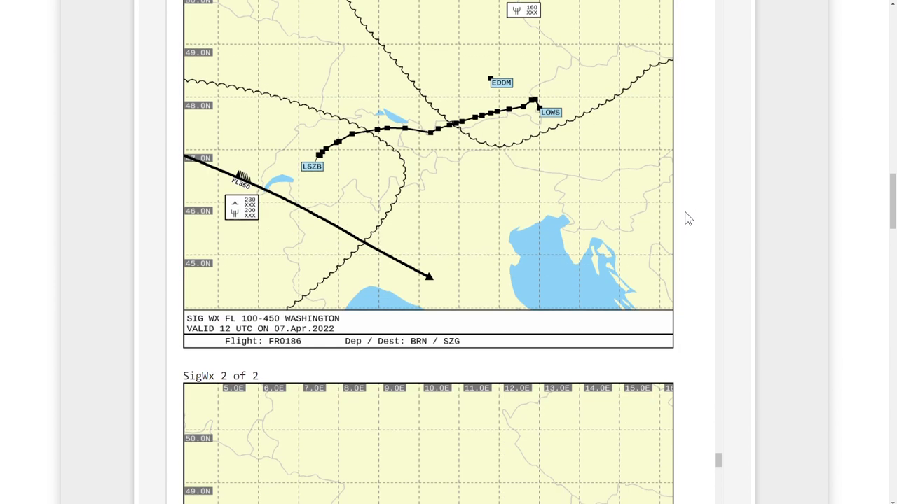
{"action": "scroll", "coordinate": [687, 219], "scroll_direction": "down", "scroll_amount": 5}
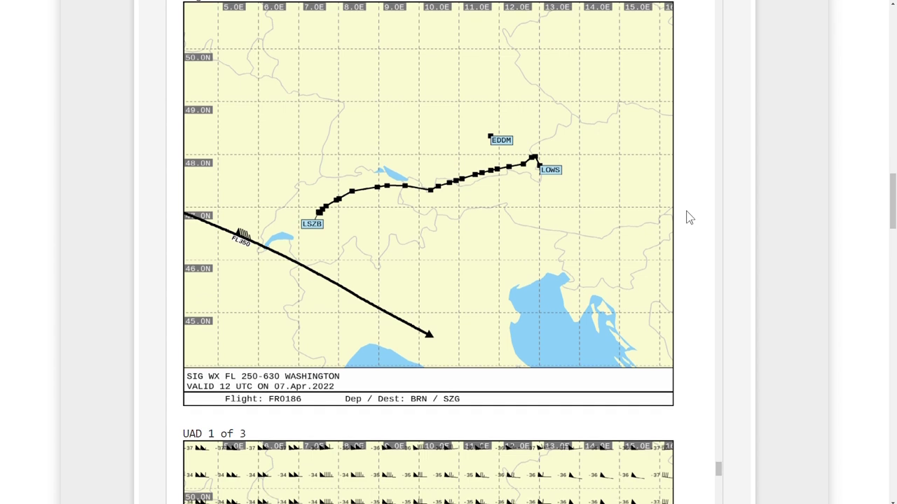
{"action": "scroll", "coordinate": [687, 219], "scroll_direction": "down", "scroll_amount": 6}
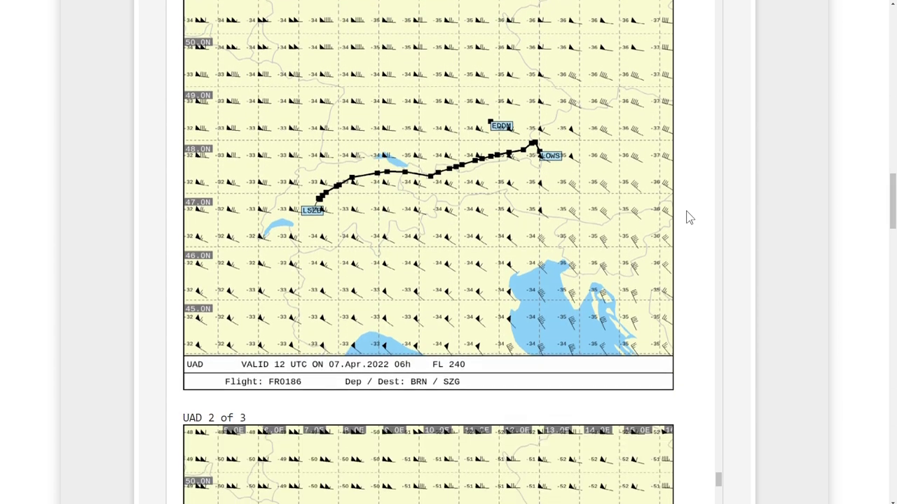
{"action": "scroll", "coordinate": [687, 219], "scroll_direction": "down", "scroll_amount": 4}
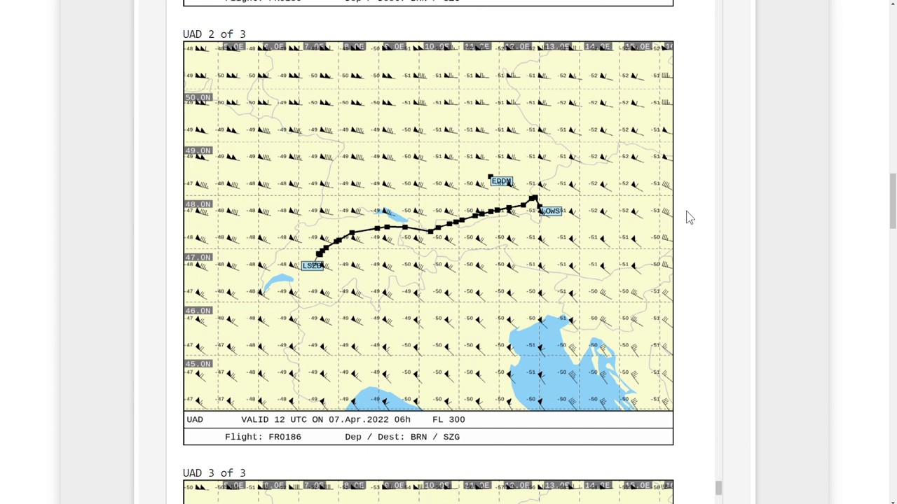
{"action": "scroll", "coordinate": [687, 219], "scroll_direction": "up", "scroll_amount": 3}
{"action": "scroll", "coordinate": [687, 219], "scroll_direction": "down", "scroll_amount": 3}
{"action": "scroll", "coordinate": [690, 220], "scroll_direction": "down", "scroll_amount": 10}
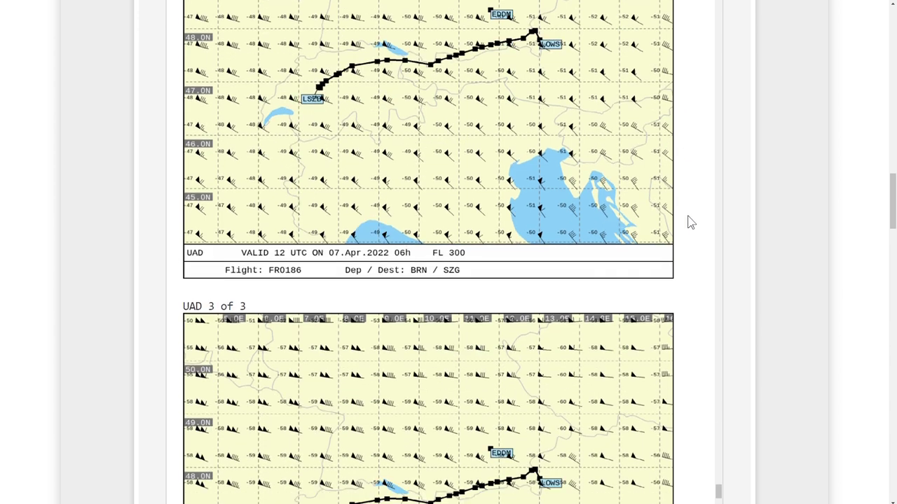
{"action": "scroll", "coordinate": [690, 222], "scroll_direction": "down", "scroll_amount": 3}
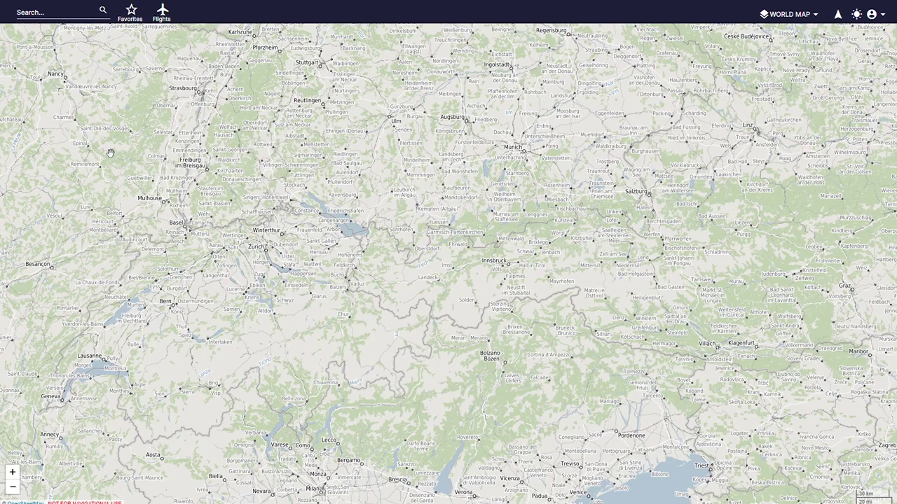
- Switch to Navigraph Charts and create a new flight from the latest SimBrief OFP, LSZB-LOWS
{"action": "left_click", "coordinate": [167, 20]}
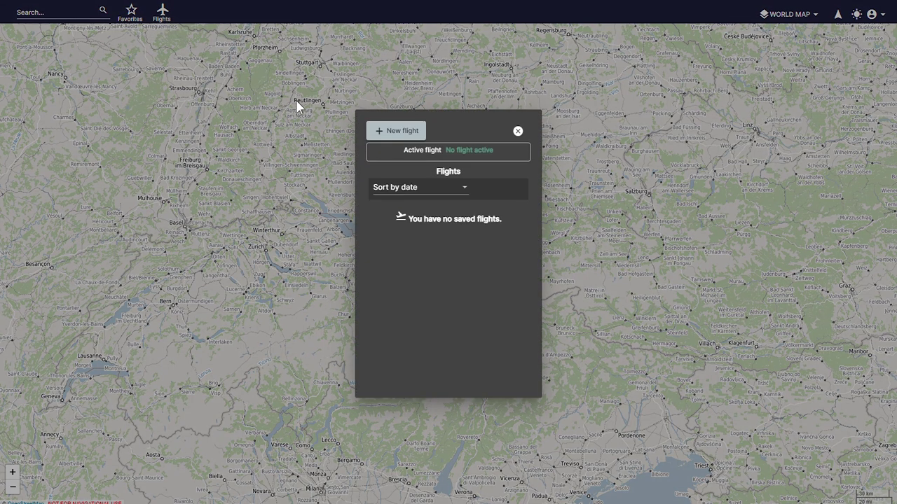
{"action": "left_click", "coordinate": [394, 133]}
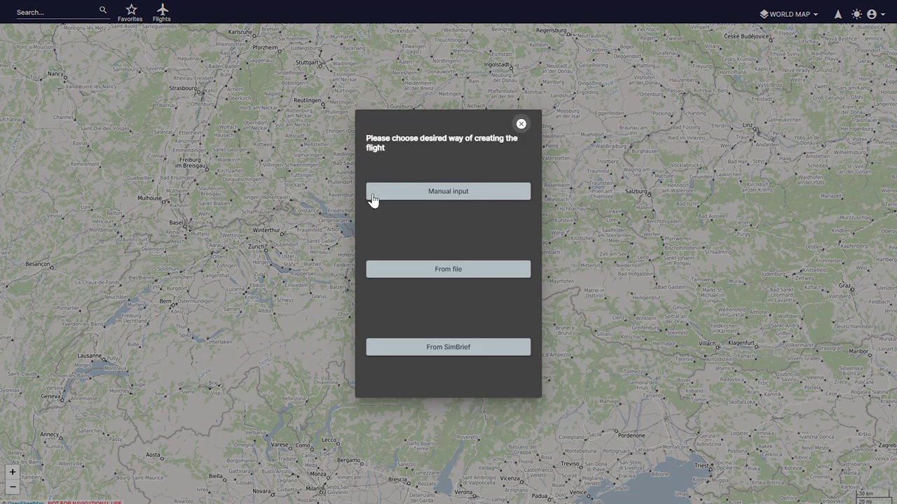
{"action": "left_click", "coordinate": [424, 347]}
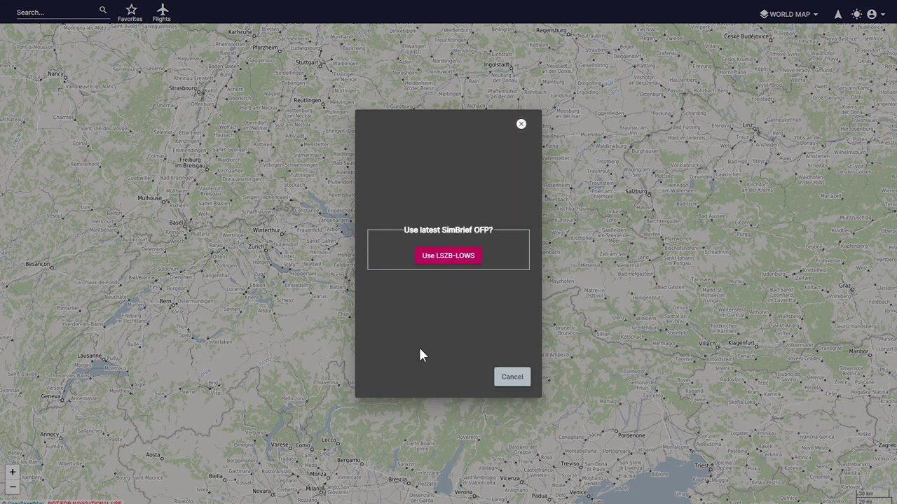
{"action": "left_click", "coordinate": [449, 255]}
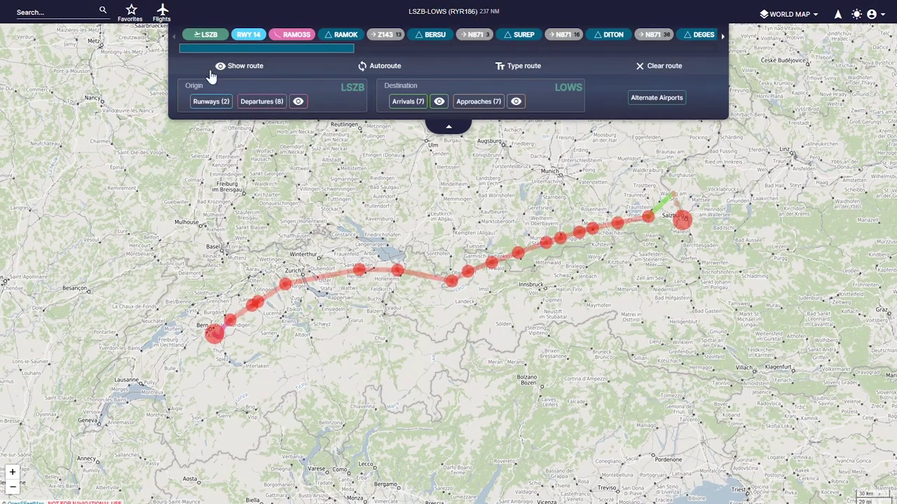
- Open the chart list for LSZB and pin taxi charts 10-9 and 10-9A to the pinboard
{"action": "left_click", "coordinate": [220, 40]}
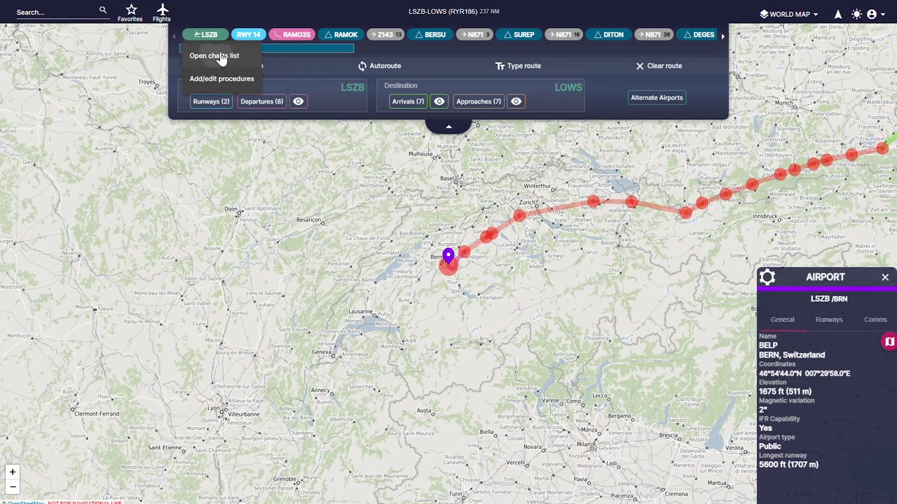
{"action": "left_click", "coordinate": [217, 54]}
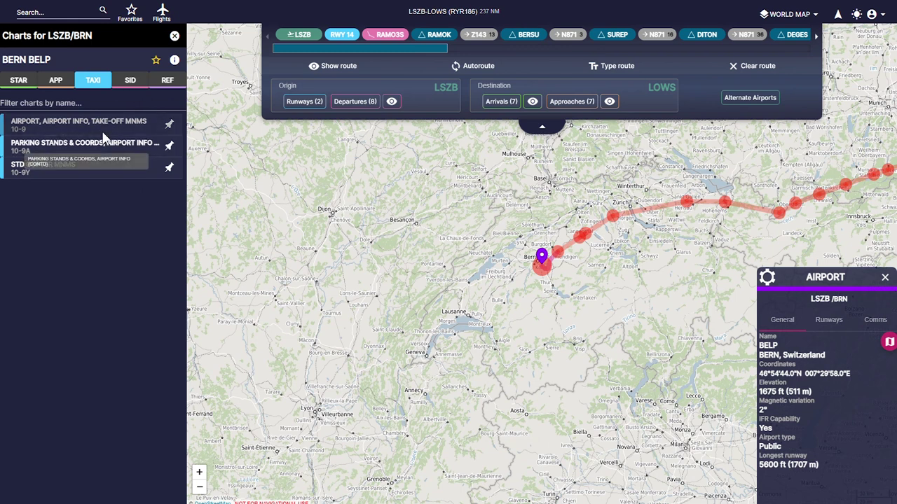
{"action": "left_click", "coordinate": [169, 125]}
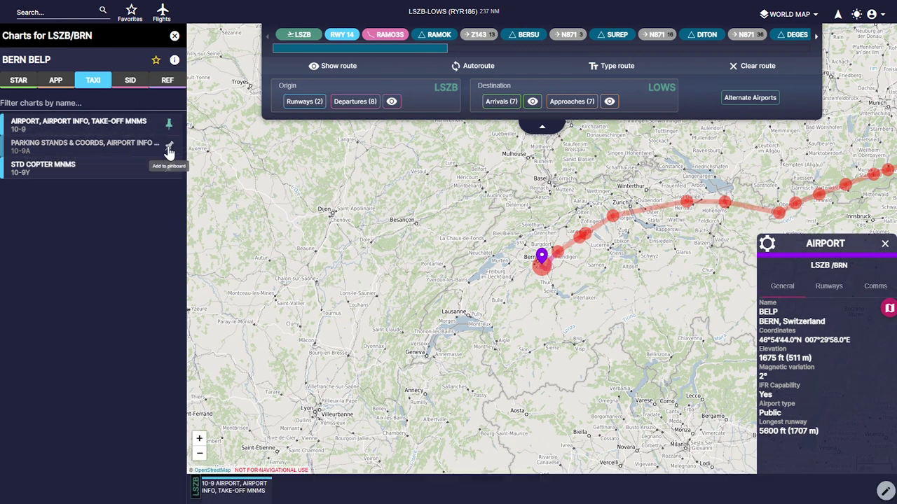
{"action": "left_click", "coordinate": [169, 147]}
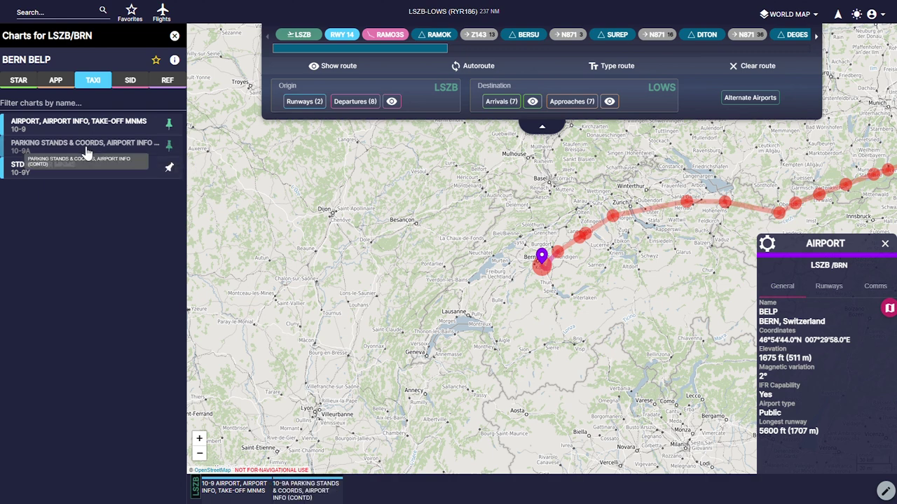
- Overlay the RAMO3S departure chart on the map and pin it to the pinboard
{"action": "left_click", "coordinate": [389, 37]}
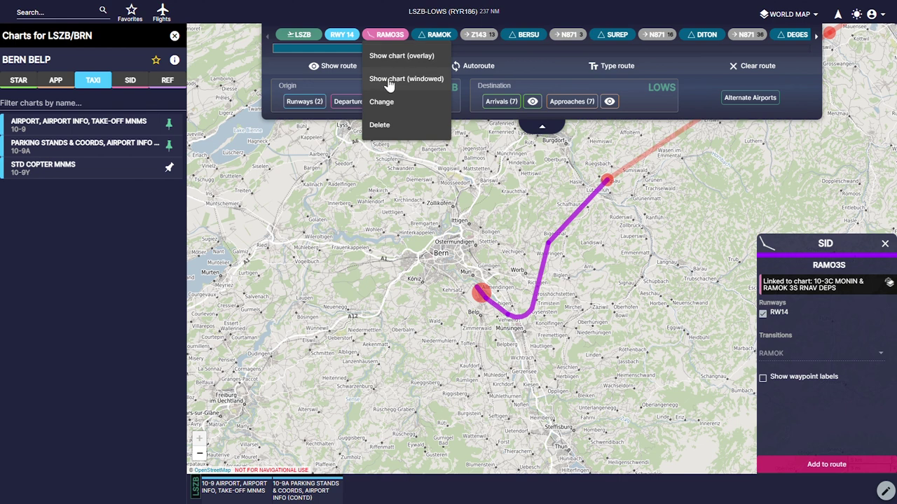
{"action": "left_click", "coordinate": [402, 57]}
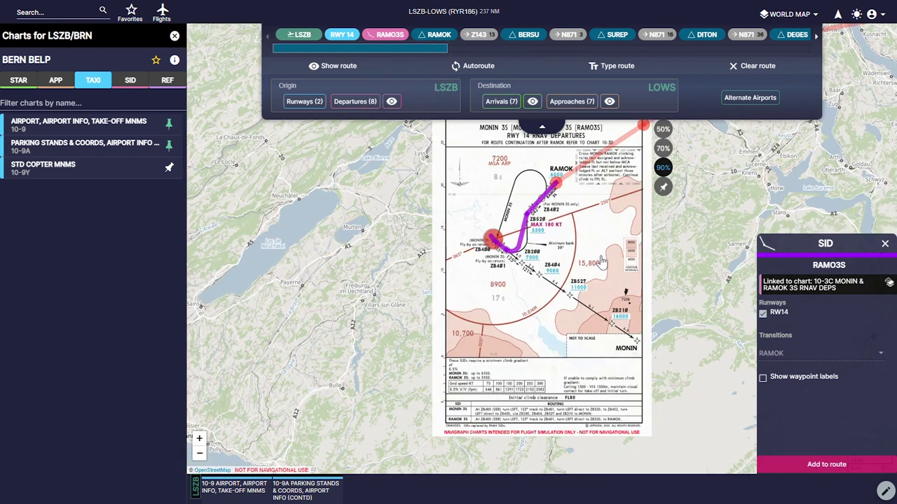
{"action": "left_click_drag", "start_coordinate": [676, 243], "coordinate": [575, 304]}
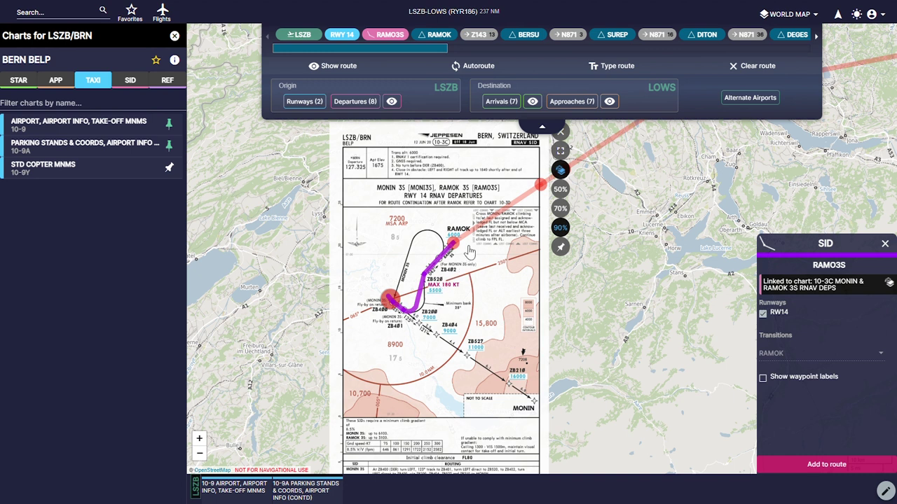
{"action": "left_click", "coordinate": [561, 248]}
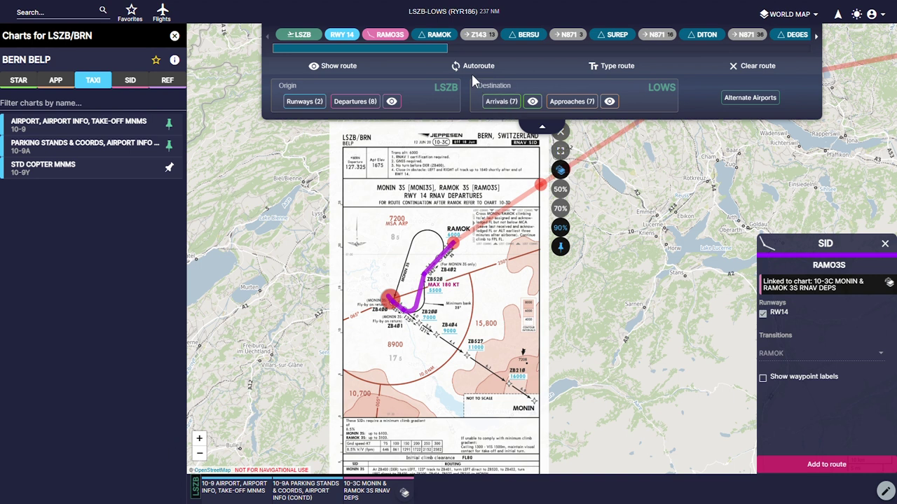
- Open the chart list for LOWS and pin taxi charts 10-9 and 10-9A to the pinboard
{"action": "left_click_drag", "start_coordinate": [425, 45], "coordinate": [821, 61]}
{"action": "left_click", "coordinate": [788, 36]}
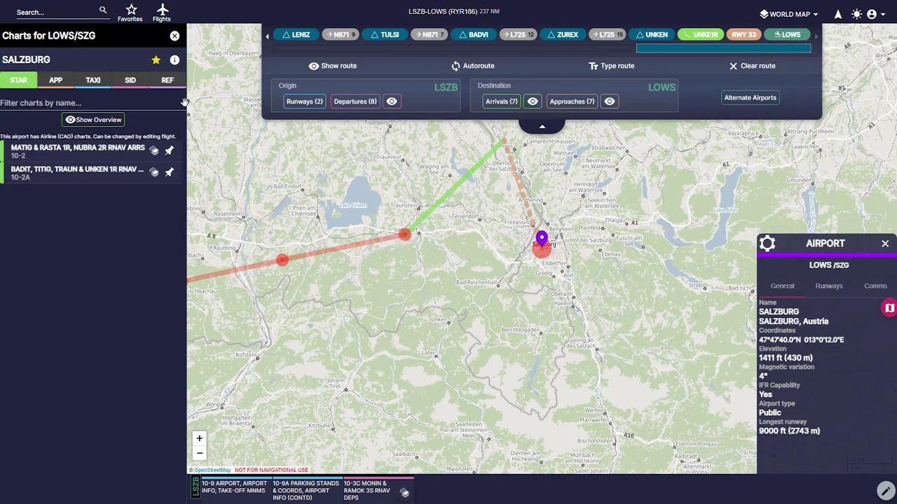
{"action": "left_click", "coordinate": [92, 82]}
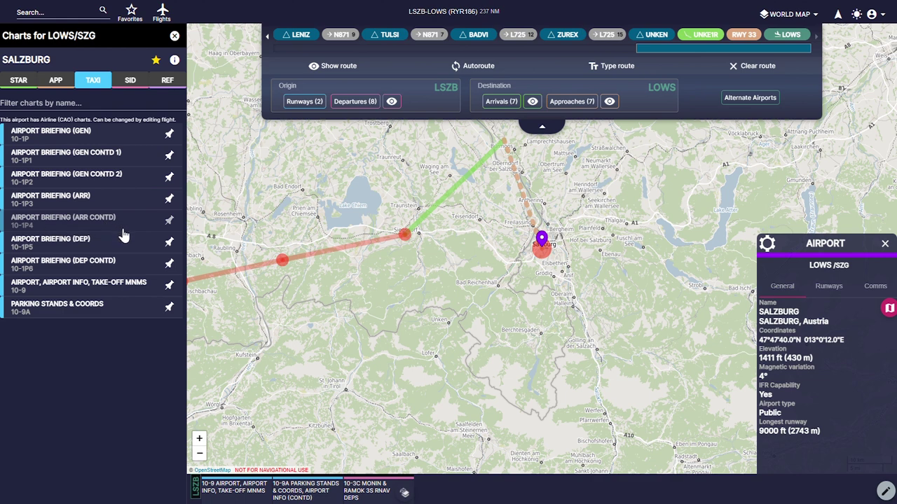
{"action": "left_click", "coordinate": [140, 288]}
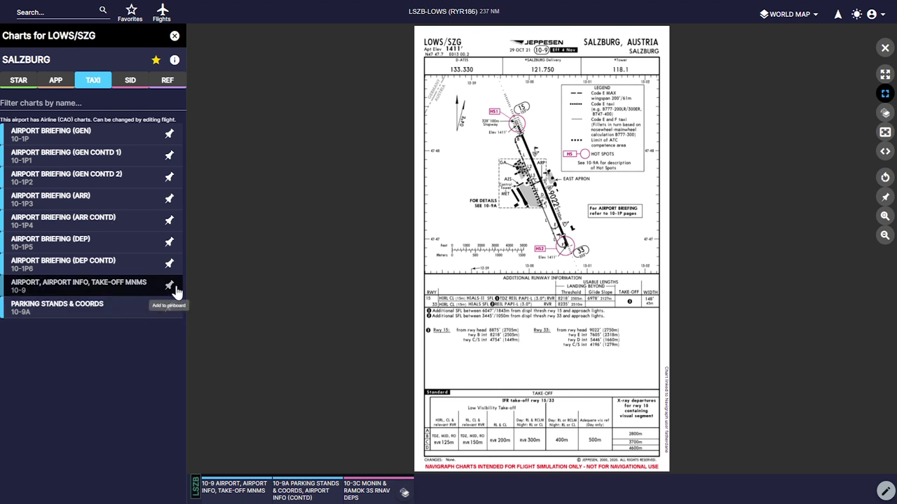
{"action": "left_click", "coordinate": [171, 289]}
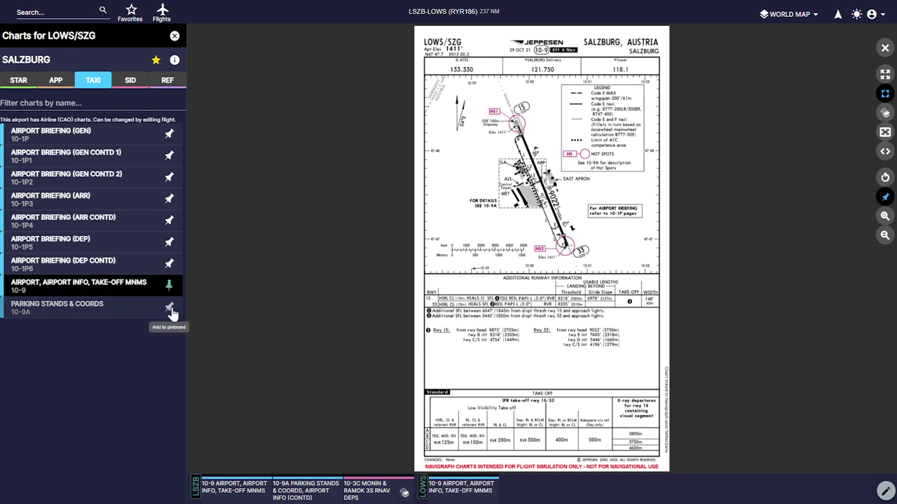
{"action": "left_click", "coordinate": [172, 315]}
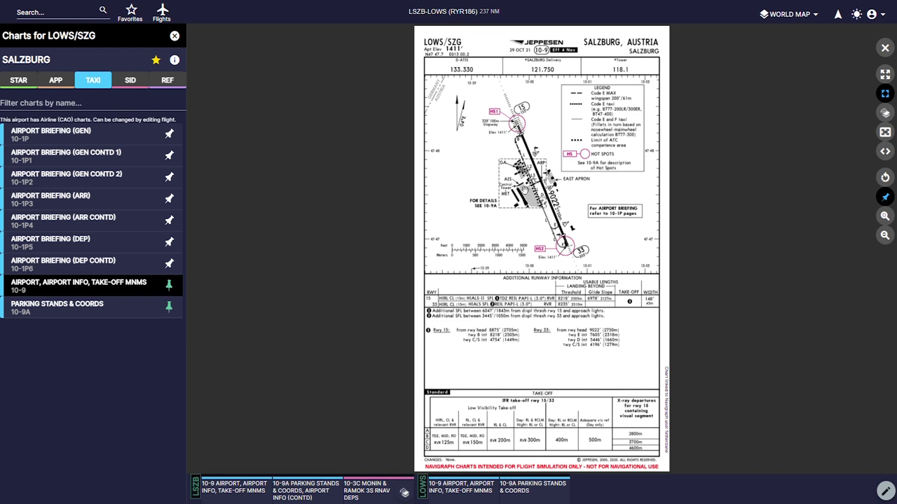
{"action": "scroll", "coordinate": [524, 190], "scroll_direction": "up", "scroll_amount": 3}
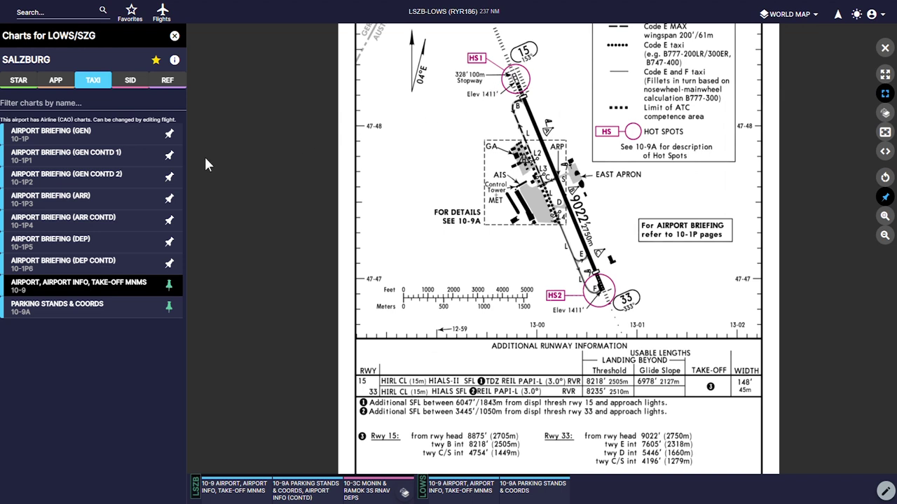
- Overlay the LOWS approach chart 11-2 and pin it along with runway 33 charts 12-3, 12-20 and 12-21
{"action": "left_click", "coordinate": [57, 81]}
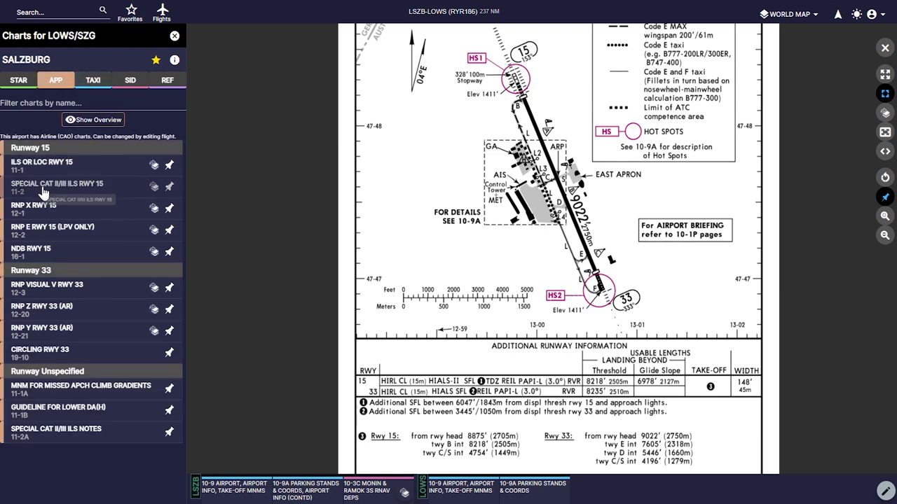
{"action": "left_click", "coordinate": [155, 188]}
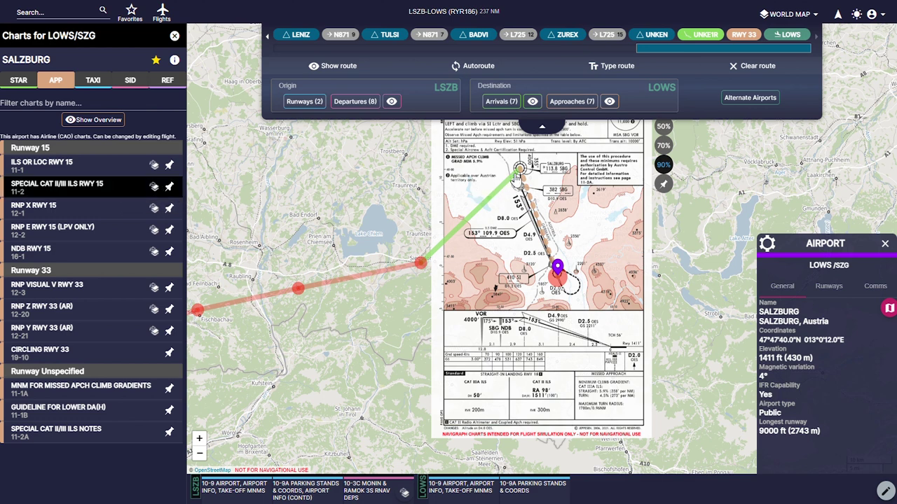
{"action": "left_click", "coordinate": [171, 188]}
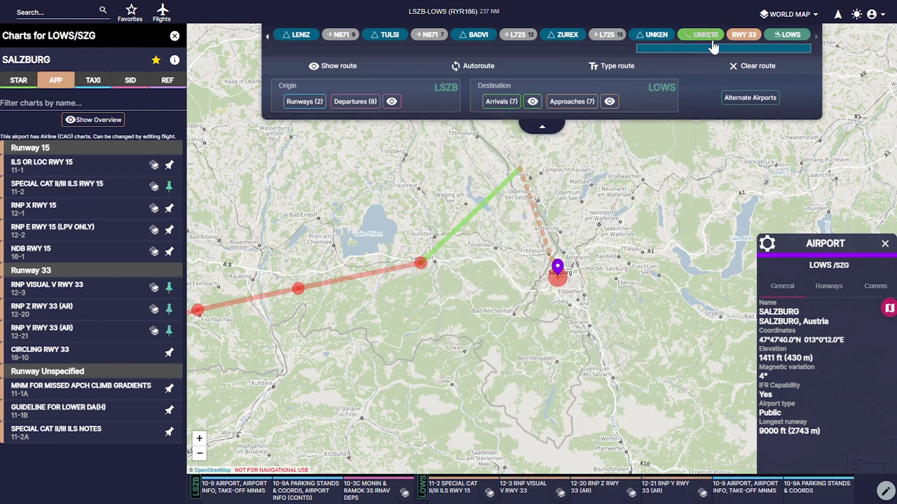
- Overlay the UNKE1R arrival chart on the map and pin it to the pinboard
{"action": "left_click", "coordinate": [705, 36]}
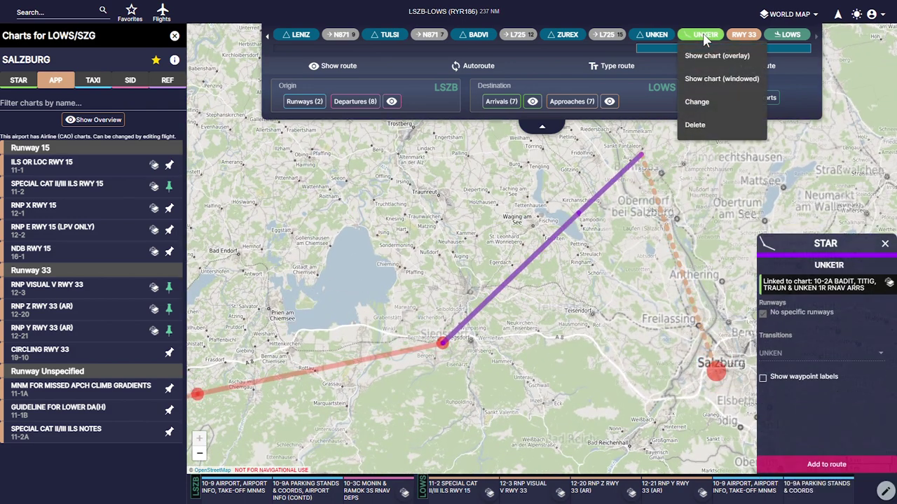
{"action": "left_click", "coordinate": [719, 58]}
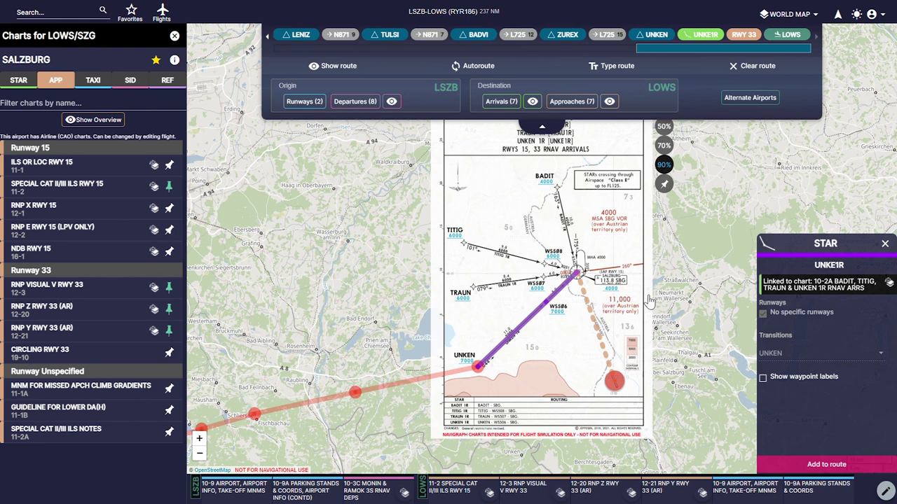
{"action": "left_click", "coordinate": [668, 189]}
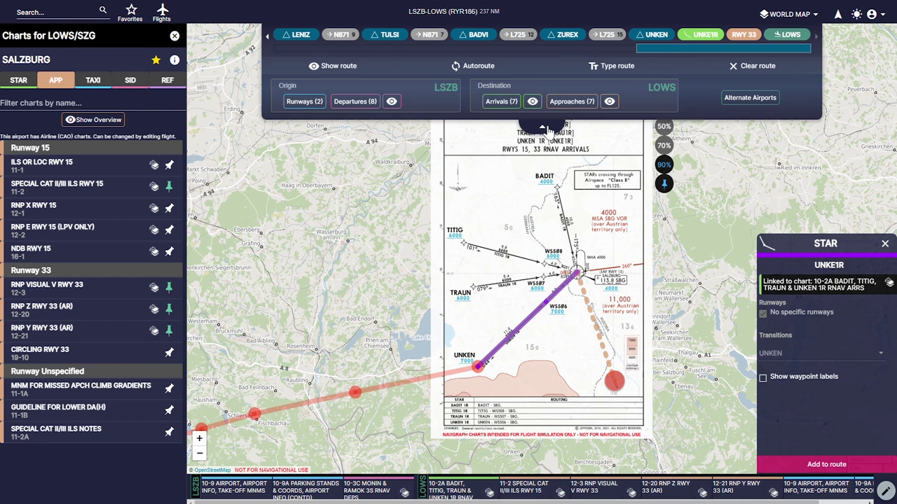
- Collapse the route controls and close the arrival chart overlay, the STAR details and the LOWS chart list to clear the map
{"action": "left_click", "coordinate": [542, 125]}
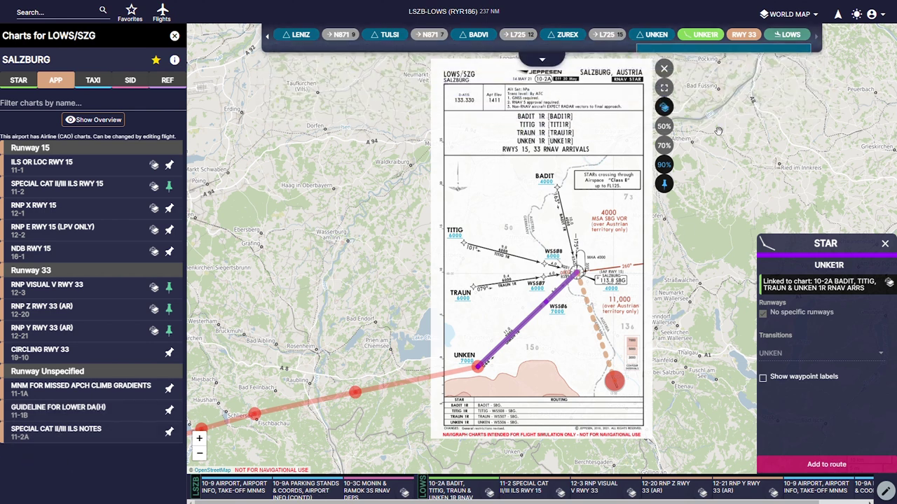
{"action": "left_click", "coordinate": [664, 68]}
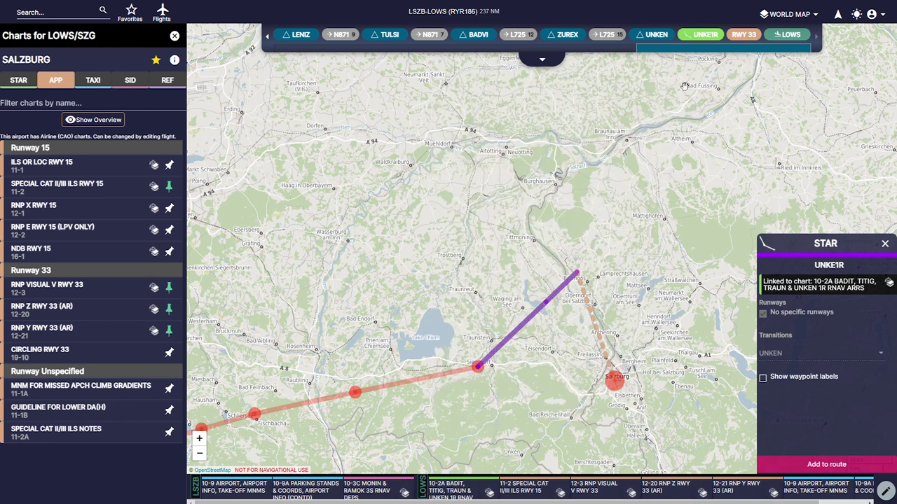
{"action": "left_click", "coordinate": [885, 244]}
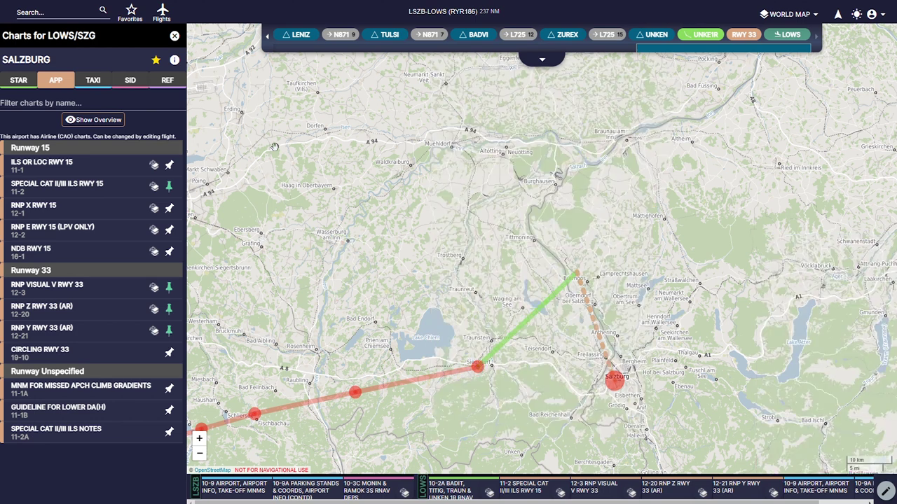
{"action": "left_click", "coordinate": [175, 36]}
{"action": "scroll", "coordinate": [313, 243], "scroll_direction": "down", "scroll_amount": 2}
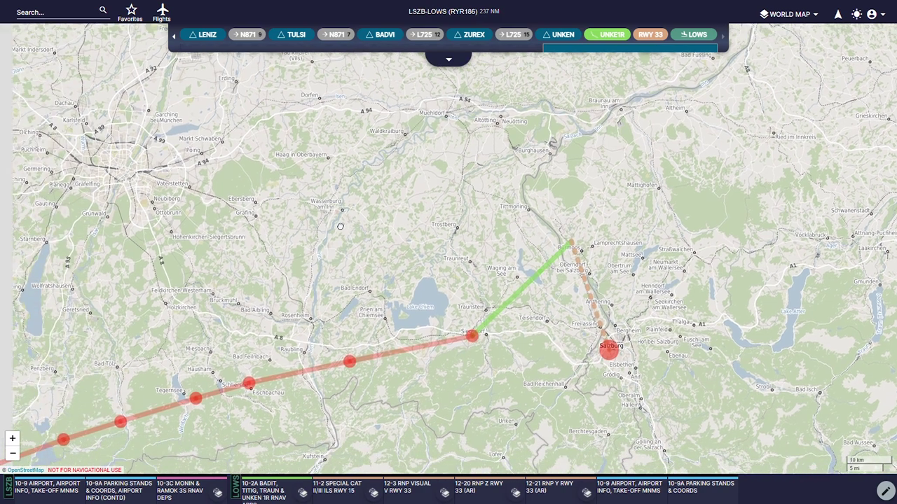
{"action": "scroll", "coordinate": [337, 234], "scroll_direction": "down", "scroll_amount": 1}
{"action": "scroll", "coordinate": [337, 233], "scroll_direction": "down", "scroll_amount": 1}
{"action": "left_click_drag", "start_coordinate": [142, 274], "coordinate": [285, 254]}
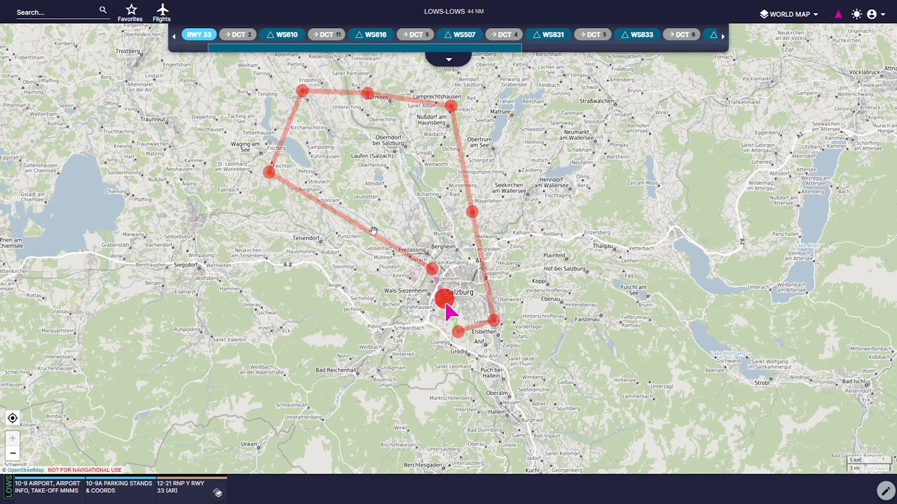
- Examine waypoints WS616, WS507 and WS831 on the LOWS-LOWS route
{"action": "left_click", "coordinate": [270, 174]}
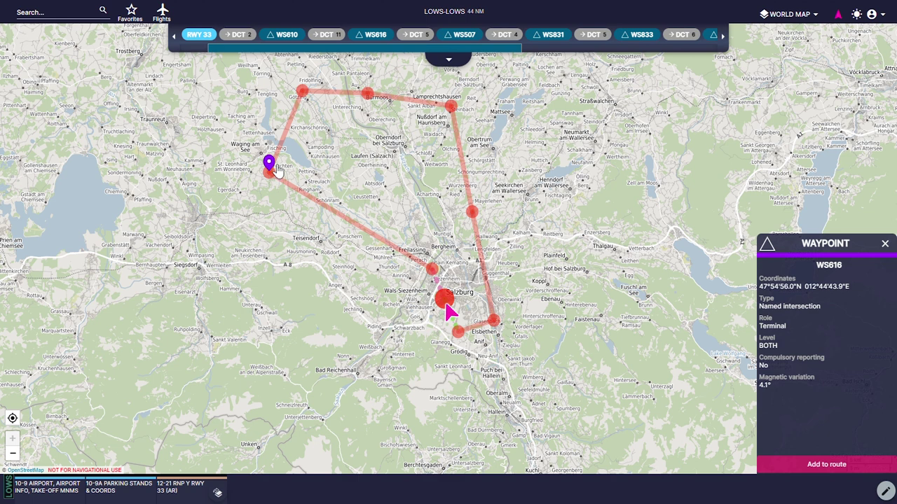
{"action": "left_click", "coordinate": [305, 96]}
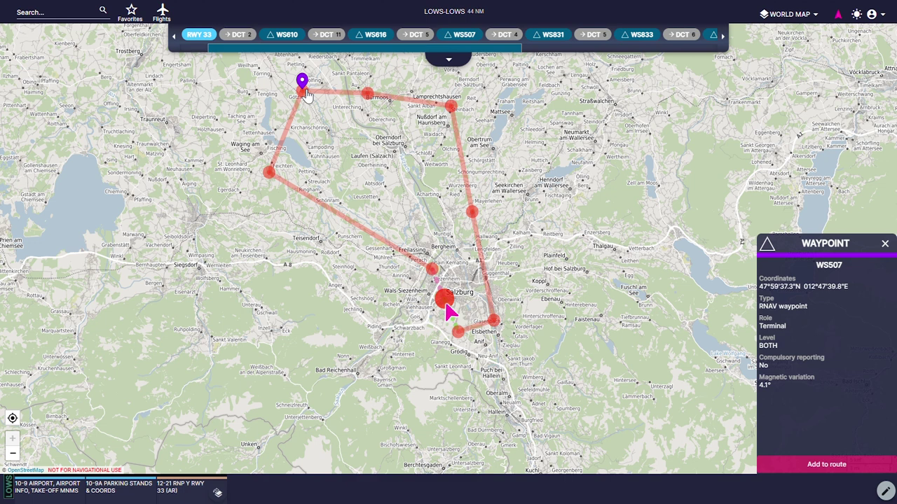
{"action": "left_click", "coordinate": [369, 97]}
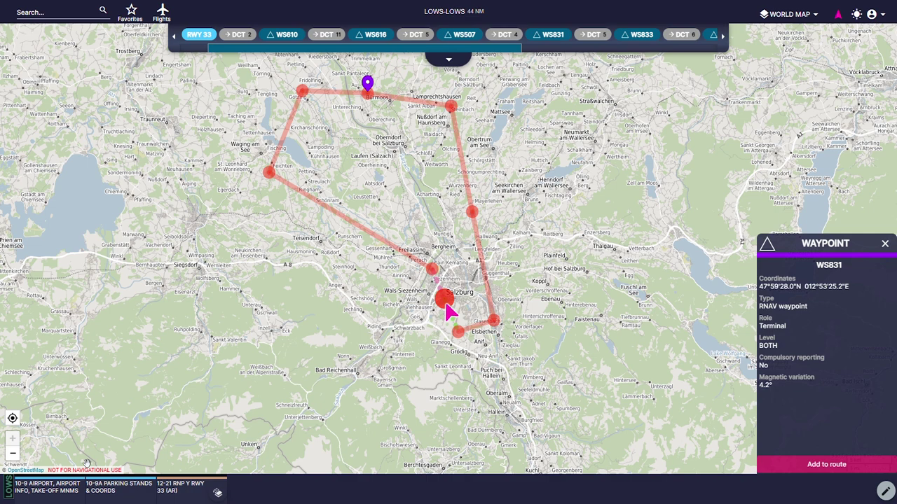
- Overlay pinned chart 12-21 RNP Y RWY 33 (AR) on the map and examine its briefing strip
{"action": "left_click", "coordinate": [217, 494]}
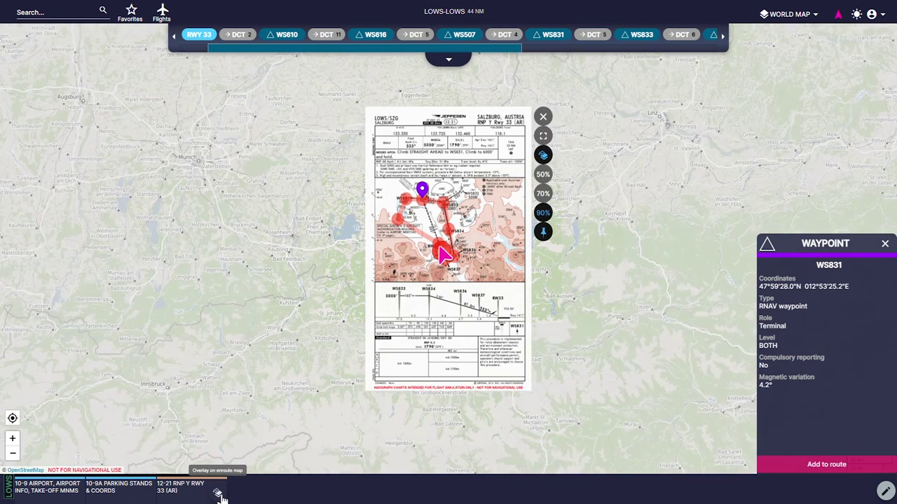
{"action": "scroll", "coordinate": [463, 217], "scroll_direction": "up", "scroll_amount": 3}
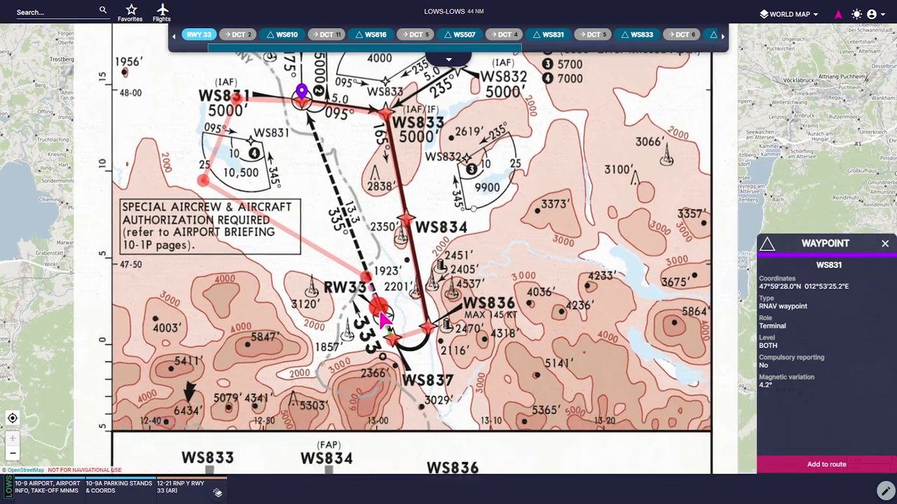
{"action": "left_click_drag", "start_coordinate": [382, 315], "coordinate": [382, 313]}
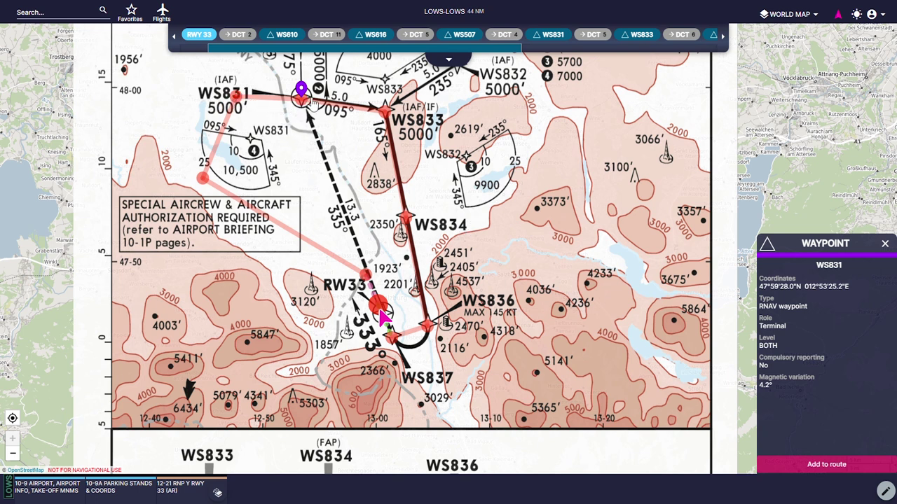
{"action": "left_click_drag", "start_coordinate": [306, 105], "coordinate": [306, 424]}
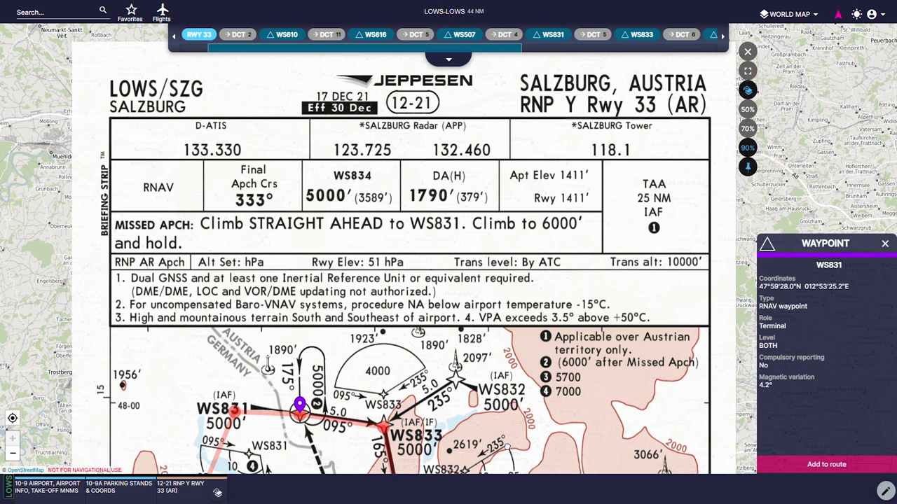
- Examine the RNP Y RWY 33 approach track from WS831 to the runway, its vertical profile and landing minimums
{"action": "left_click_drag", "start_coordinate": [354, 470], "coordinate": [354, 329]}
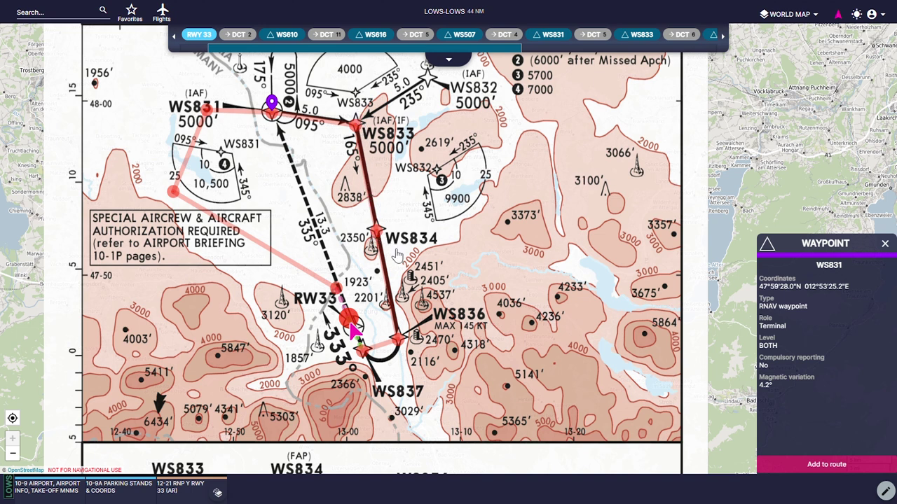
{"action": "left_click_drag", "start_coordinate": [414, 277], "coordinate": [433, 149]}
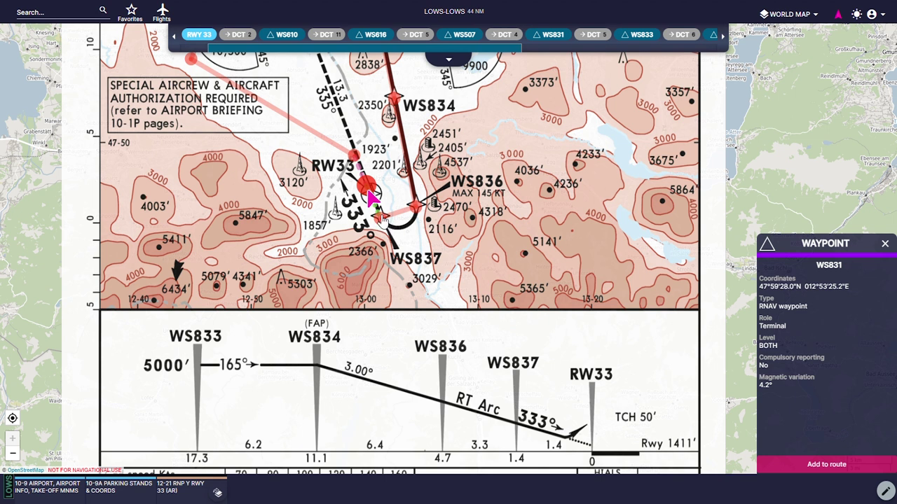
{"action": "scroll", "coordinate": [381, 219], "scroll_direction": "down", "scroll_amount": 4}
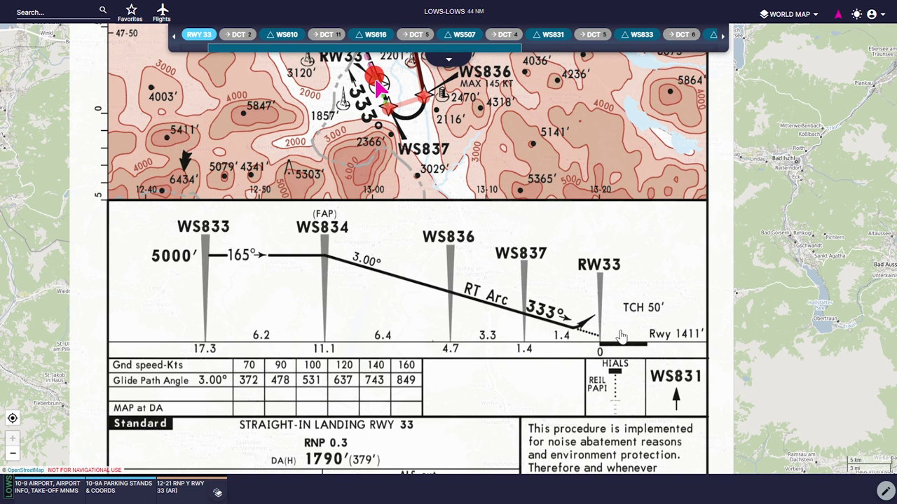
{"action": "scroll", "coordinate": [433, 398], "scroll_direction": "down", "scroll_amount": 3}
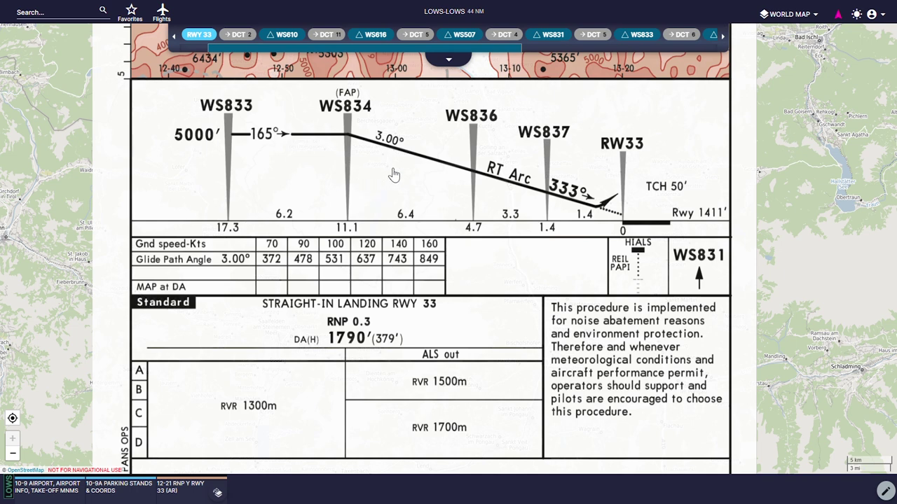
{"action": "scroll", "coordinate": [395, 171], "scroll_direction": "up", "scroll_amount": 5}
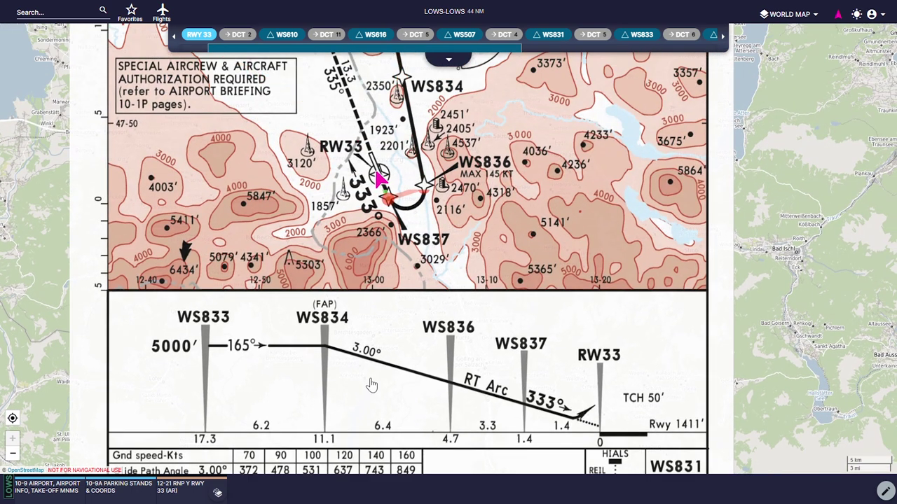
{"action": "scroll", "coordinate": [394, 172], "scroll_direction": "up", "scroll_amount": 2}
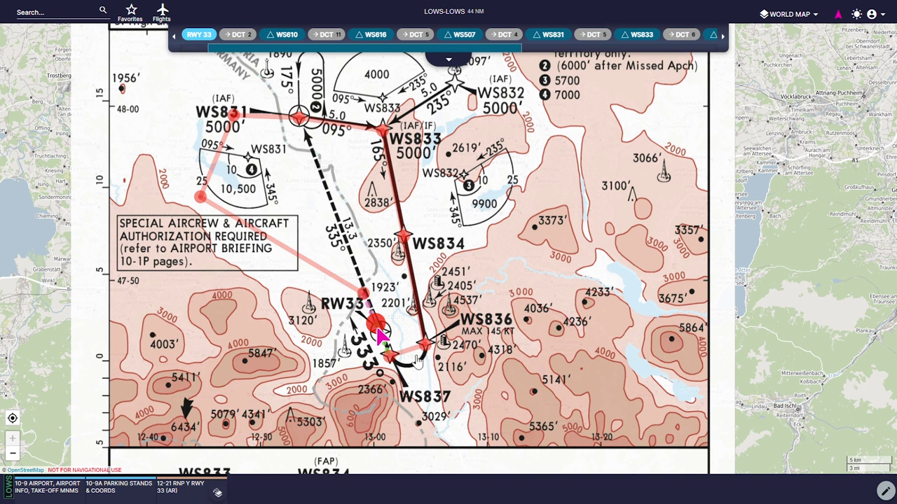
- Review the typed LOWS-LOWS route string from LOWS/33 to LOWS-RW33, then close it without saving and collapse the route controls
{"action": "left_click", "coordinate": [448, 59]}
{"action": "left_click", "coordinate": [513, 67]}
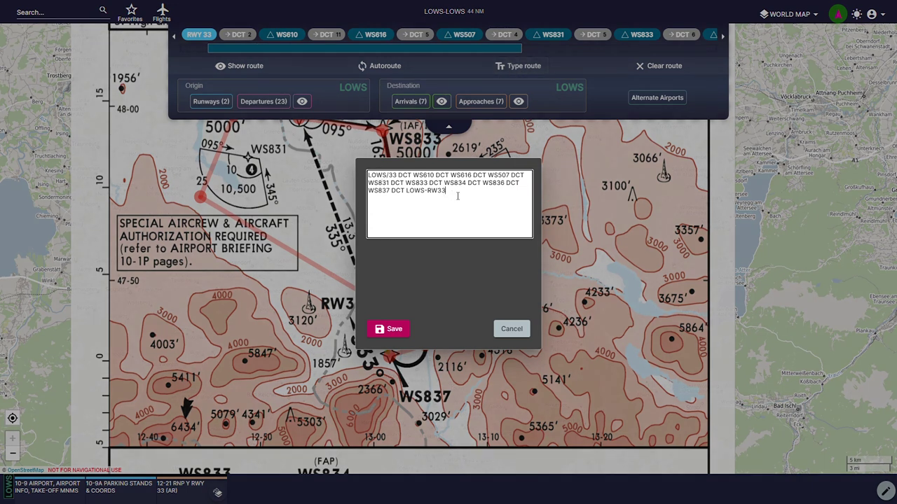
{"action": "left_click_drag", "start_coordinate": [451, 196], "coordinate": [376, 176]}
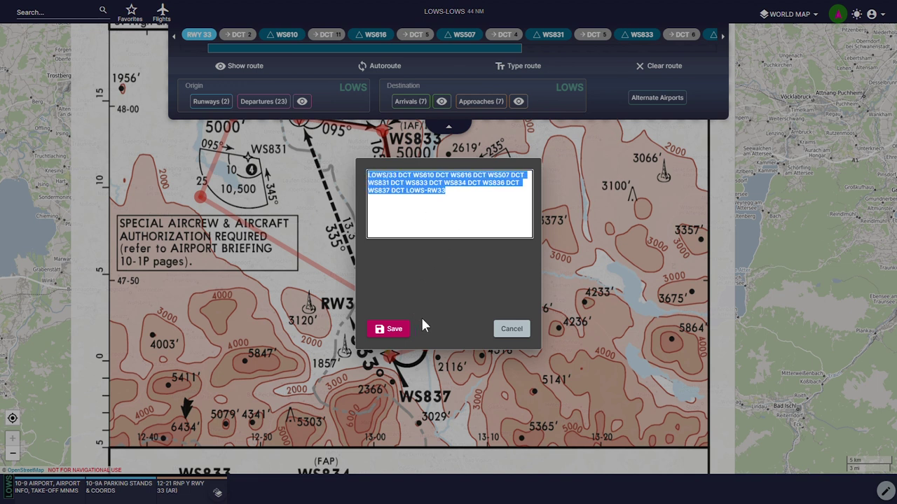
{"action": "left_click", "coordinate": [454, 196]}
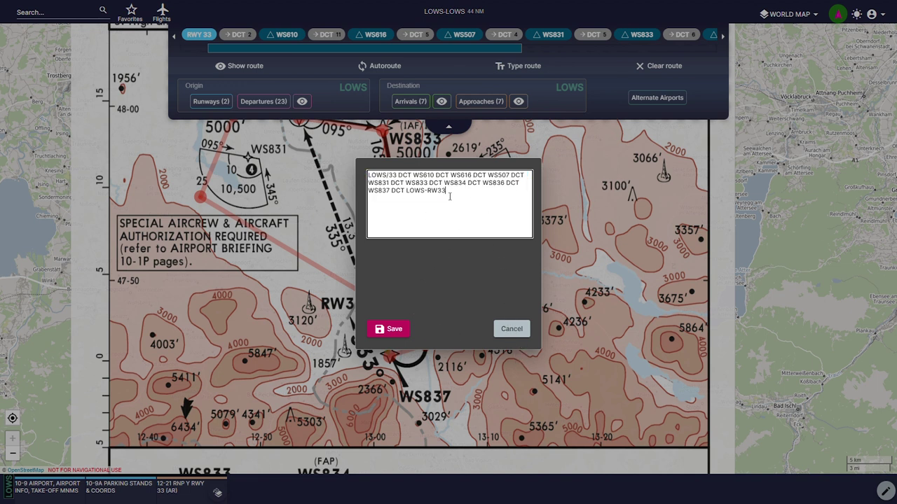
{"action": "left_click", "coordinate": [512, 331]}
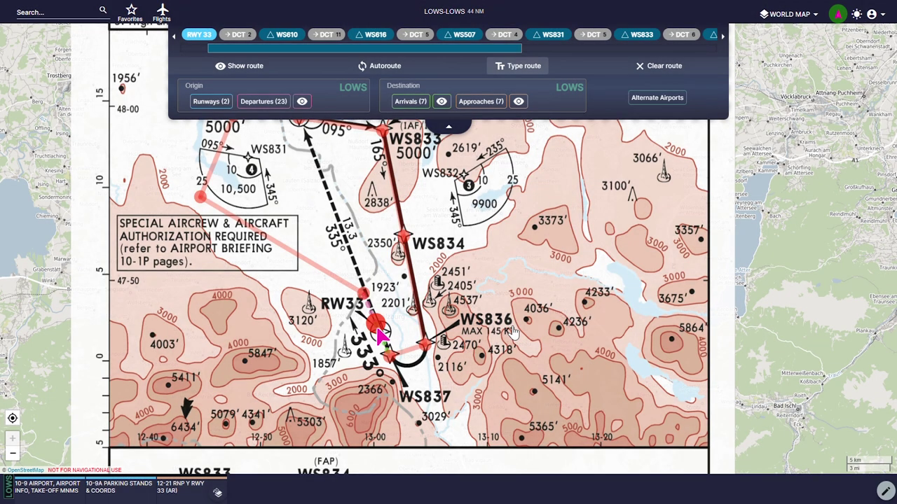
{"action": "left_click", "coordinate": [451, 129]}
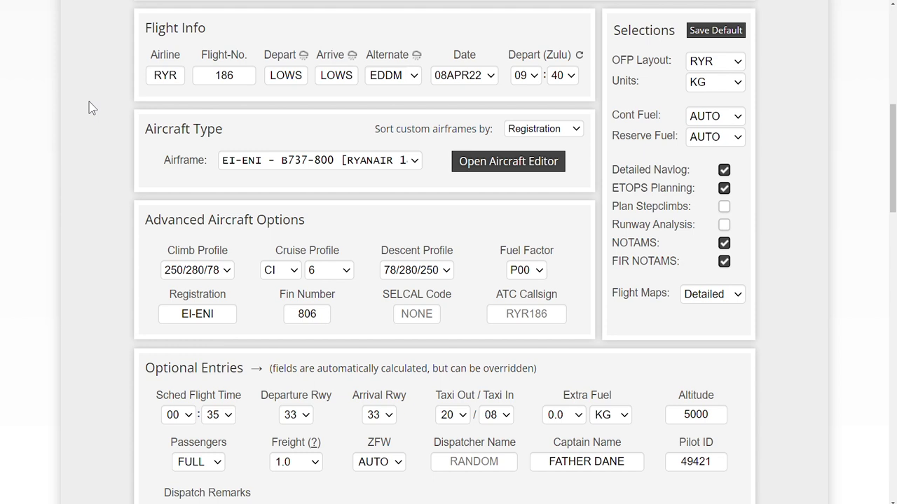
- Review the flight info of the LOWS-LOWS plan: airline, flight number, departure, arrival and alternate airports
{"action": "left_click", "coordinate": [176, 74]}
{"action": "left_click", "coordinate": [297, 84]}
{"action": "key", "text": "Tab"}
{"action": "key", "text": "Tab"}
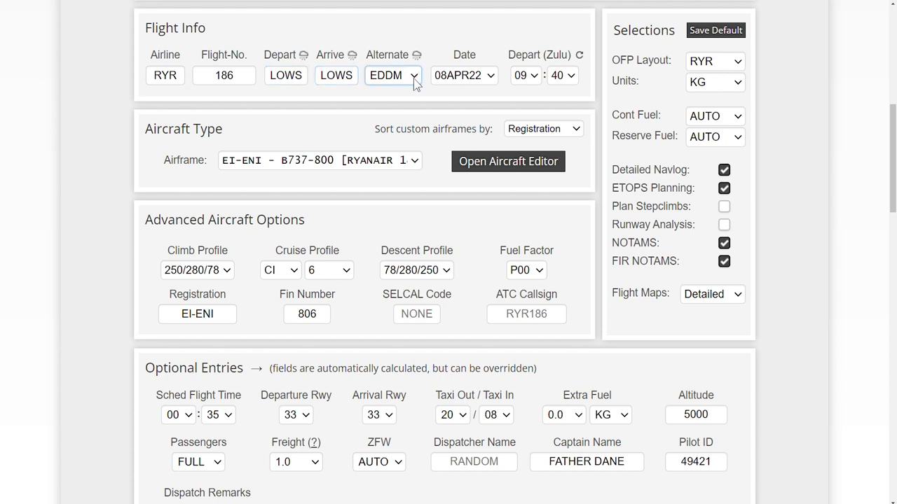
{"action": "left_click", "coordinate": [418, 94]}
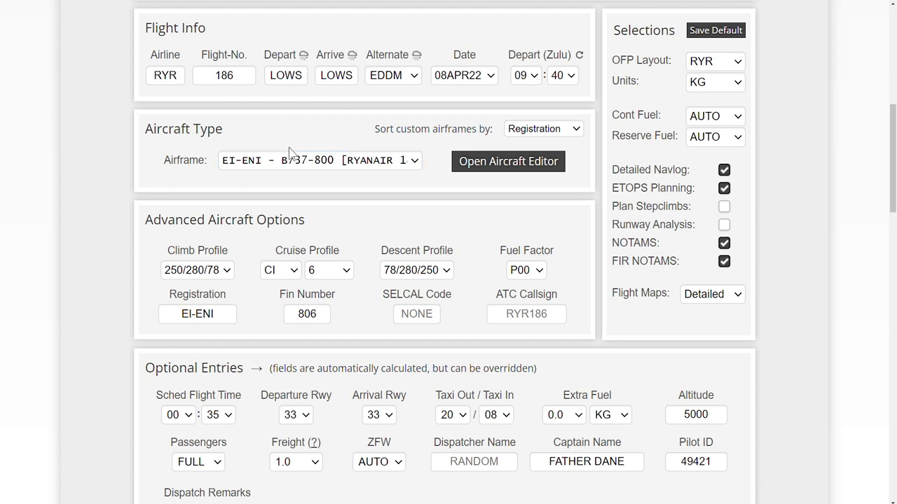
- Check the advanced aircraft options and optional entries, including the runways and planned altitude
{"action": "scroll", "coordinate": [91, 194], "scroll_direction": "down", "scroll_amount": 3}
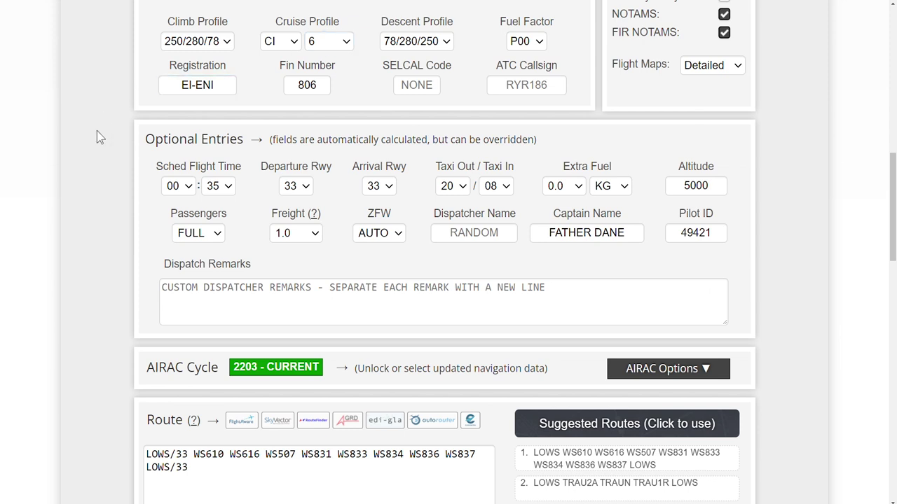
{"action": "scroll", "coordinate": [98, 131], "scroll_direction": "down", "scroll_amount": 1}
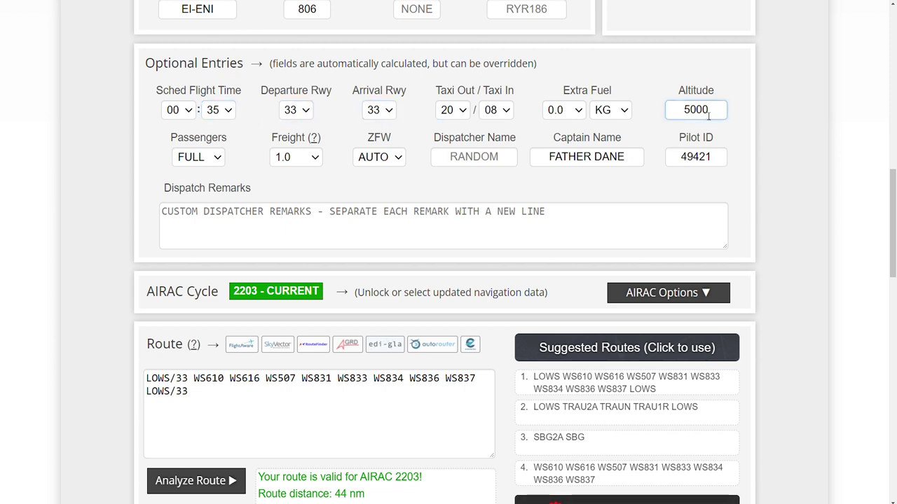
{"action": "left_click_drag", "start_coordinate": [709, 114], "coordinate": [667, 112]}
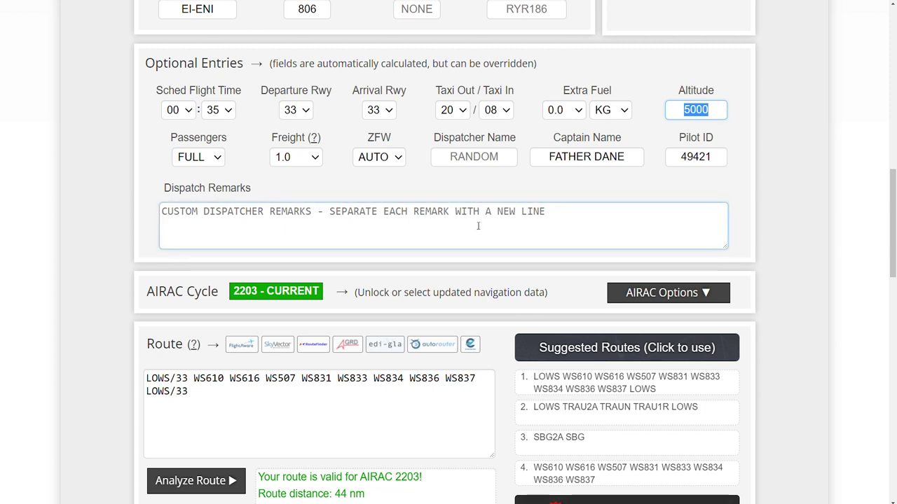
- Examine the LOWS/33 to LOWS/33 route string, its validation result and the route map, and recheck the optional entries
{"action": "scroll", "coordinate": [94, 236], "scroll_direction": "down", "scroll_amount": 2}
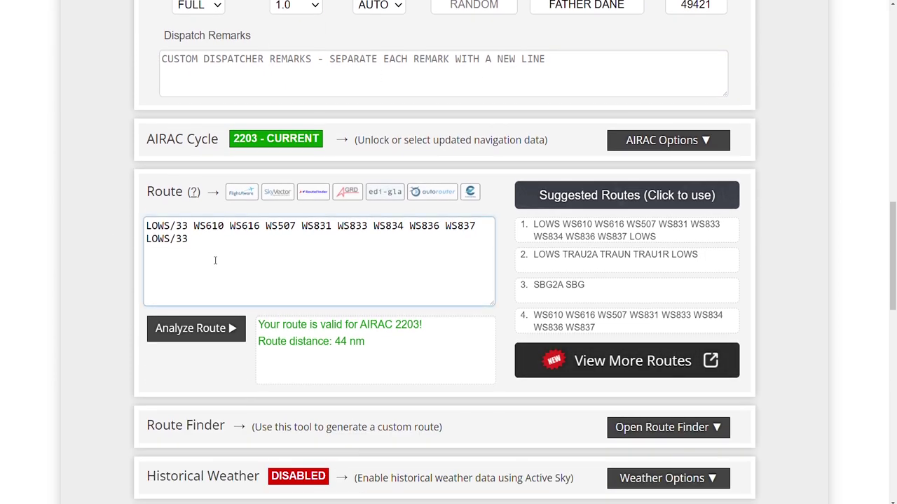
{"action": "left_click_drag", "start_coordinate": [208, 242], "coordinate": [129, 220]}
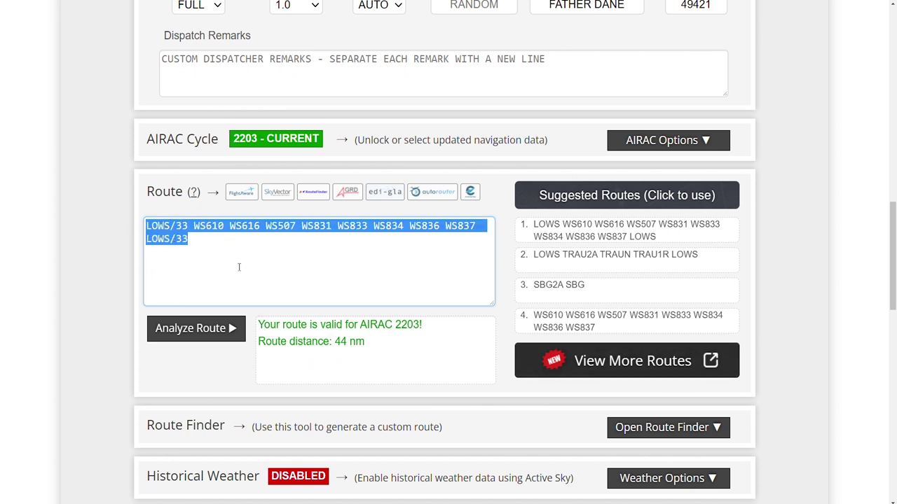
{"action": "left_click", "coordinate": [239, 267]}
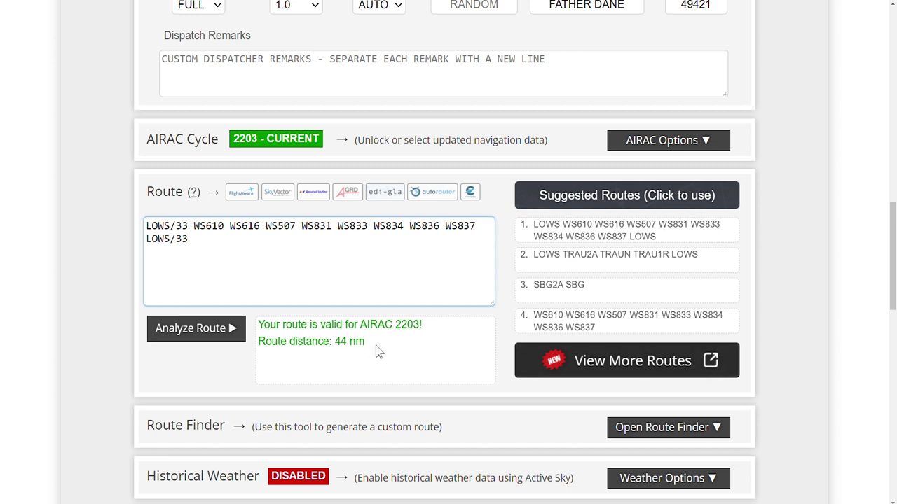
{"action": "scroll", "coordinate": [377, 351], "scroll_direction": "down", "scroll_amount": 1}
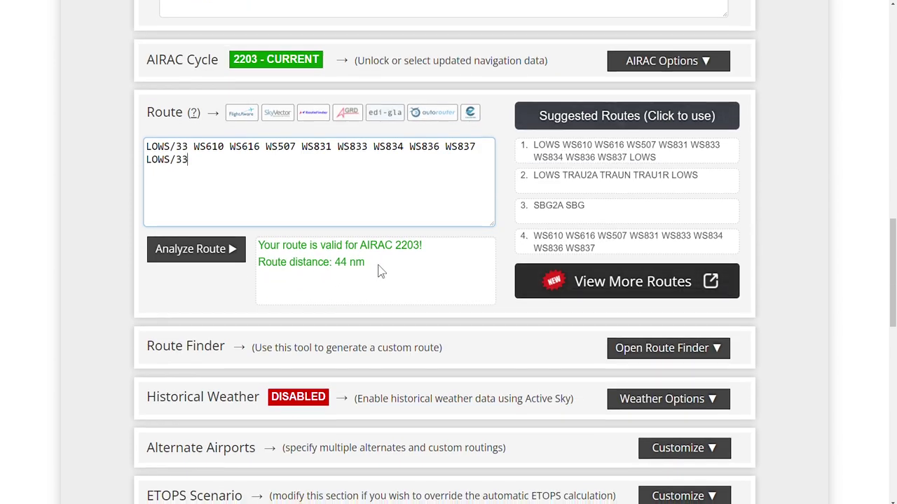
{"action": "scroll", "coordinate": [377, 272], "scroll_direction": "down", "scroll_amount": 3}
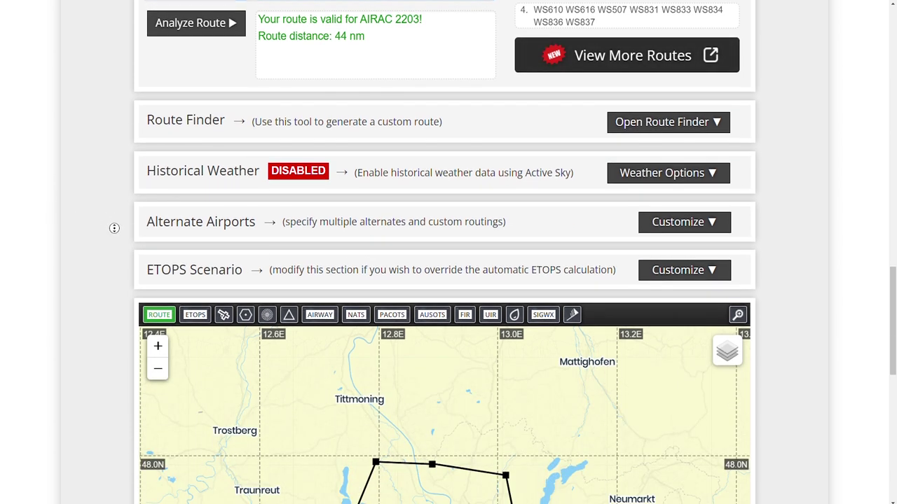
{"action": "scroll", "coordinate": [115, 228], "scroll_direction": "down", "scroll_amount": 4}
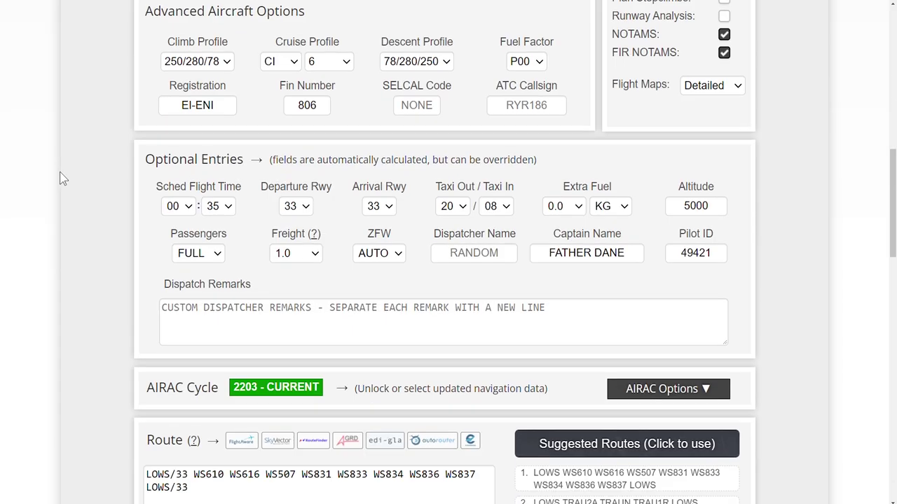
{"action": "scroll", "coordinate": [60, 175], "scroll_direction": "down", "scroll_amount": 5}
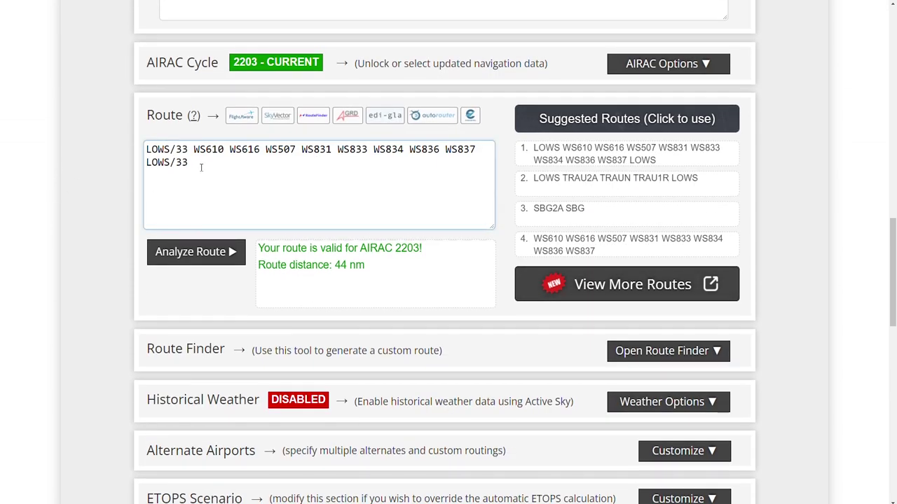